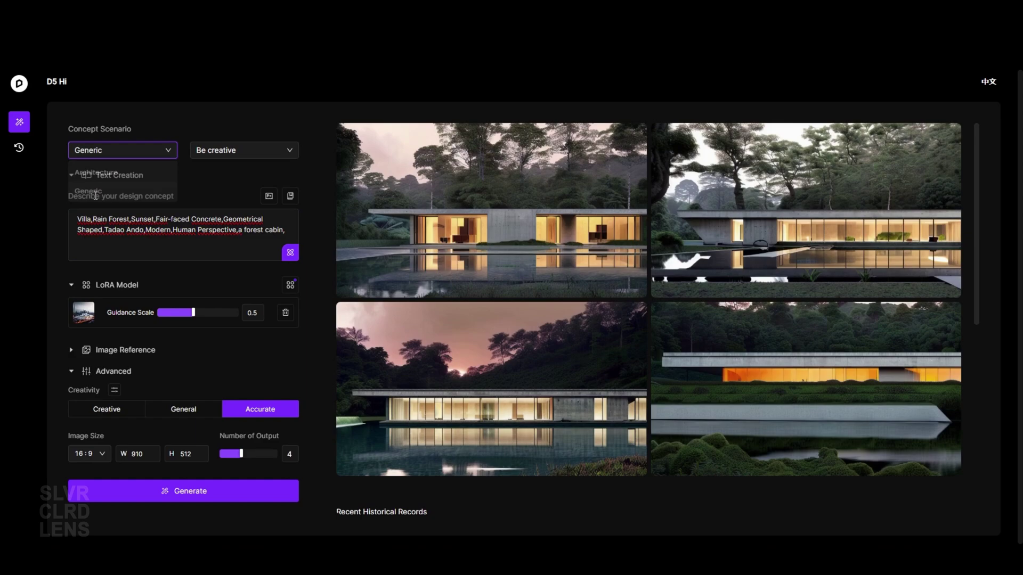
Generate the forest villa concepts with General creativity and create image variations of one result.
{"action": "left_click", "coordinate": [219, 414]}
{"action": "left_click", "coordinate": [186, 497]}
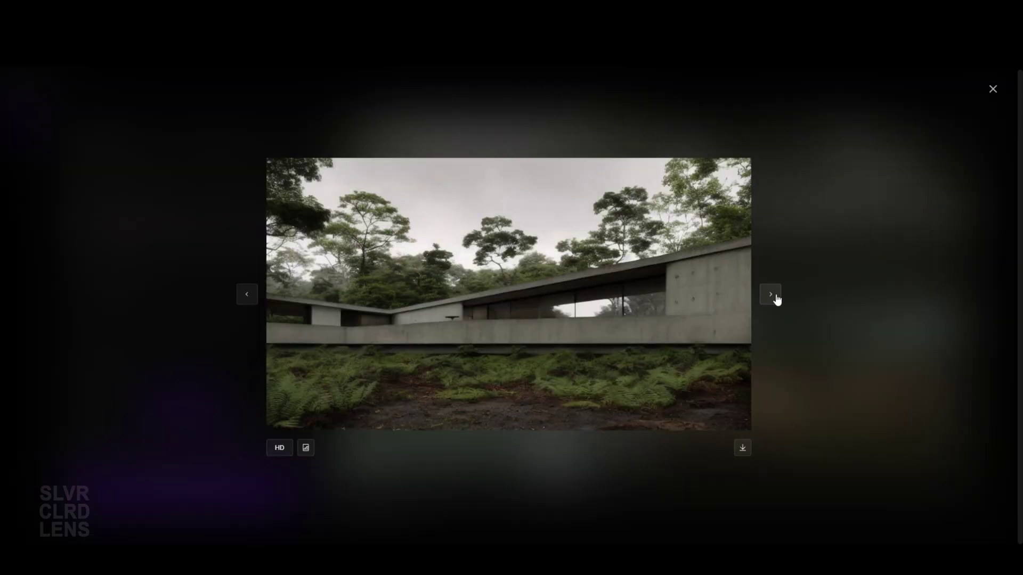
{"action": "left_click", "coordinate": [771, 296]}
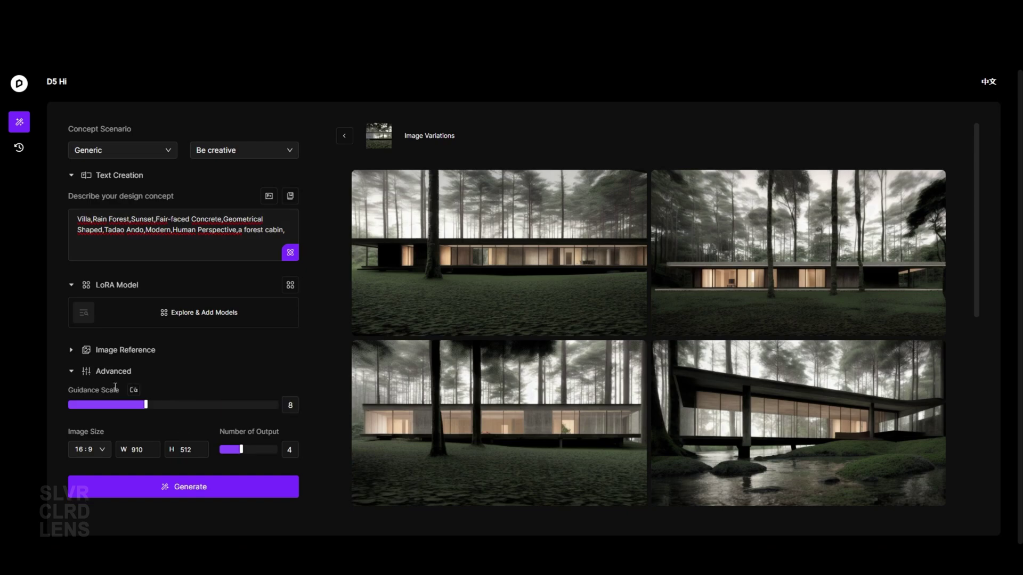
{"action": "left_click", "coordinate": [187, 492]}
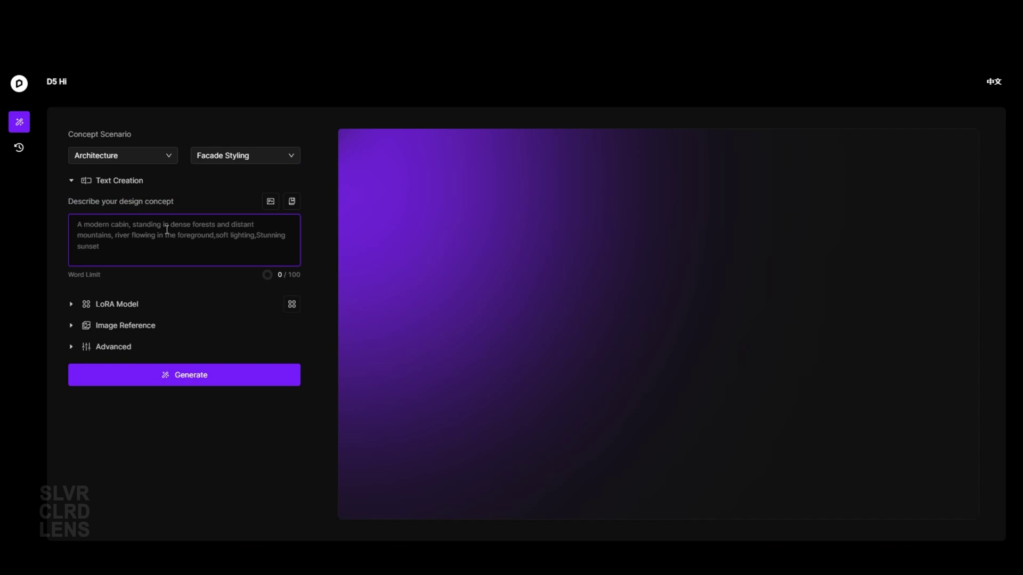
Browse the keyword categories in the prompt lexicon.
{"action": "left_click", "coordinate": [292, 201]}
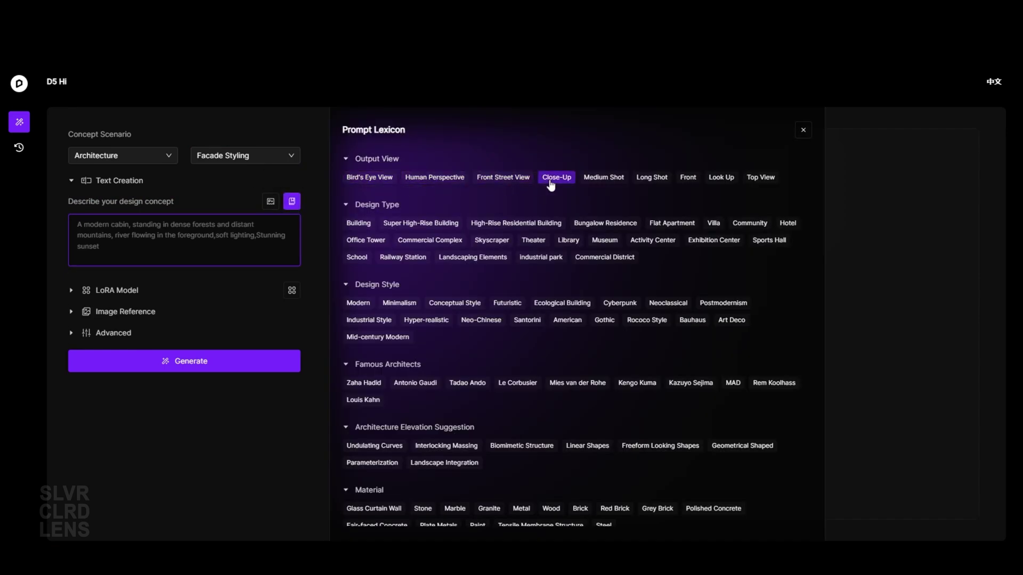
{"action": "scroll", "coordinate": [381, 422], "scroll_direction": "down", "scroll_amount": 3}
{"action": "left_click", "coordinate": [292, 201]}
Browse the available LoRA models by category and show the image reference options for diagram style and structure.
{"action": "left_click", "coordinate": [71, 290]}
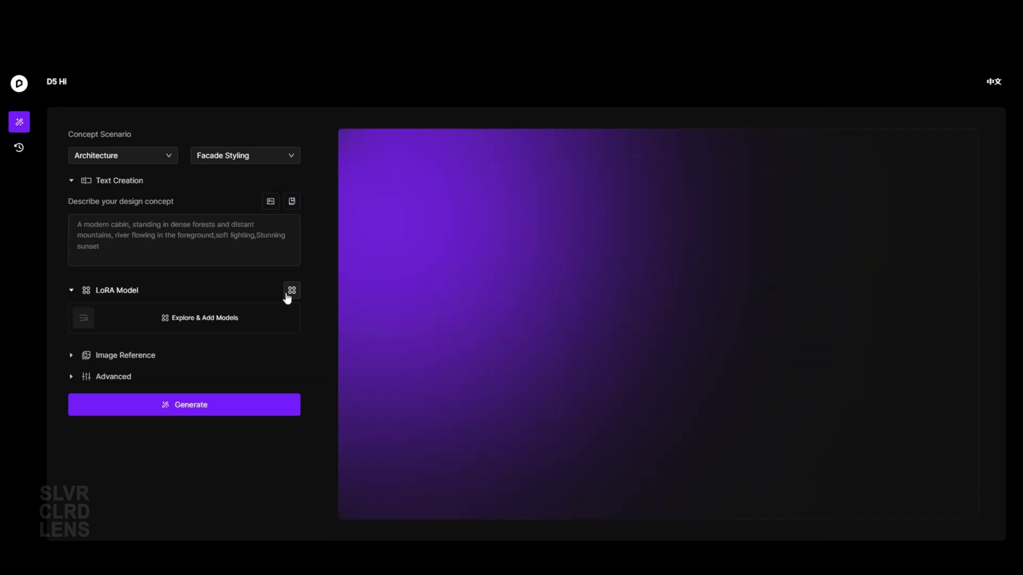
{"action": "left_click", "coordinate": [292, 290]}
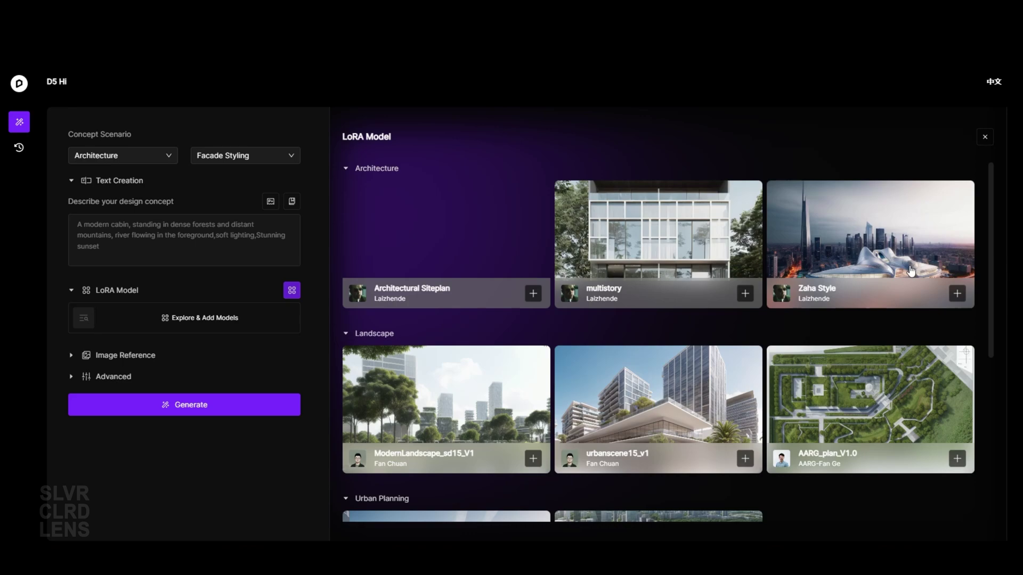
{"action": "scroll", "coordinate": [923, 448], "scroll_direction": "down", "scroll_amount": 3}
{"action": "scroll", "coordinate": [922, 448], "scroll_direction": "up", "scroll_amount": 4}
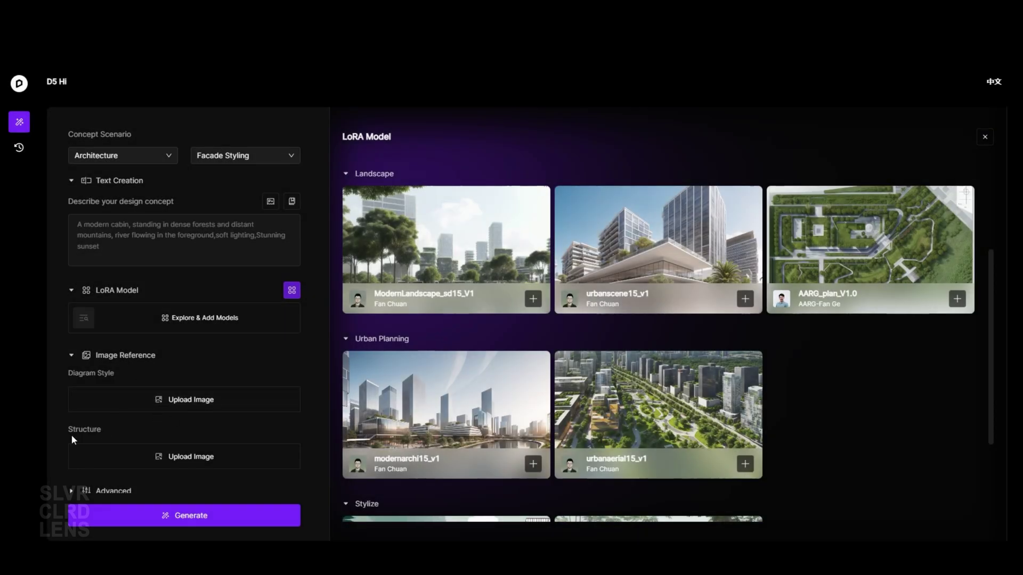
{"action": "scroll", "coordinate": [181, 456], "scroll_direction": "down", "scroll_amount": 1}
{"action": "left_click", "coordinate": [72, 354]}
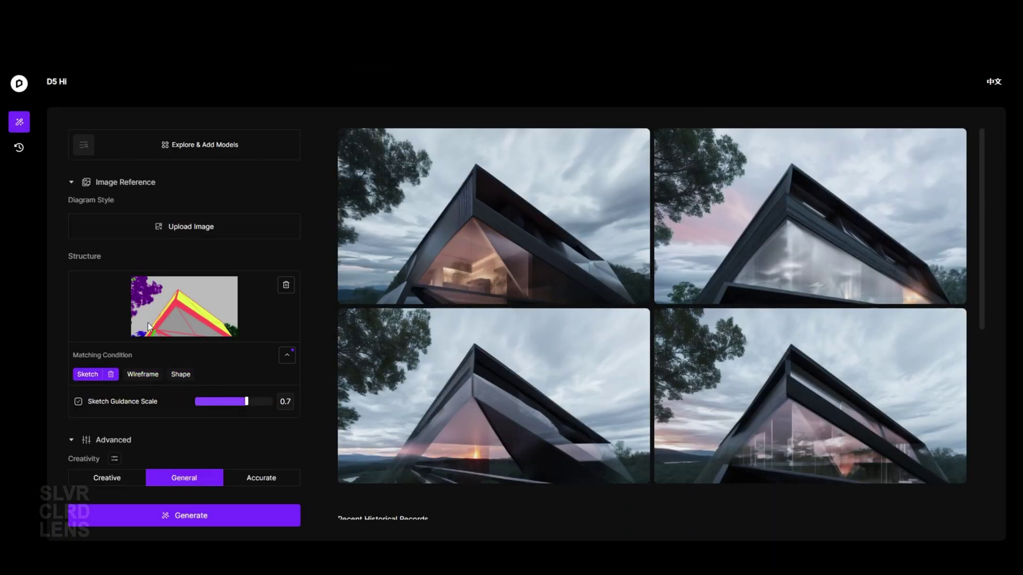
Generate concept images from the diagram style reference and the sketch-matched structure image.
{"action": "left_click", "coordinate": [293, 515]}
{"action": "scroll", "coordinate": [124, 247], "scroll_direction": "down", "scroll_amount": 4}
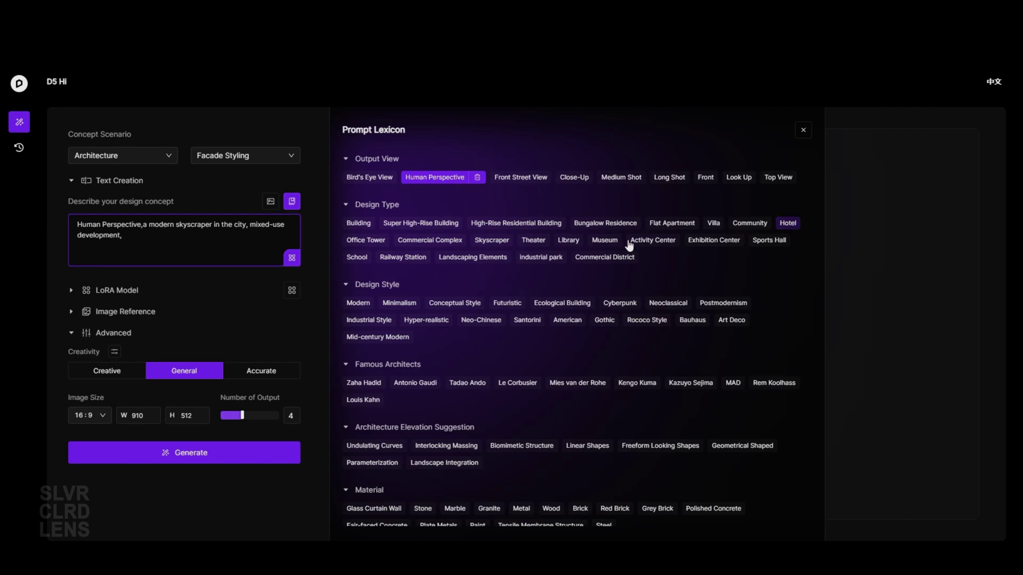
Add the design types Commercial District, Commercial Complex, Office Tower and High-Rise Residential Building to the skyscraper prompt.
{"action": "left_click", "coordinate": [715, 257]}
{"action": "left_click", "coordinate": [477, 240]}
{"action": "left_click", "coordinate": [394, 240]}
{"action": "left_click", "coordinate": [516, 223]}
Add the keywords Modern, Hyper-realistic, MAD, Geometrical Shaped and Landscape Integration to the prompt.
{"action": "left_click", "coordinate": [358, 303]}
{"action": "left_click", "coordinate": [426, 320]}
{"action": "left_click", "coordinate": [774, 382]}
{"action": "left_click", "coordinate": [732, 382]}
{"action": "left_click", "coordinate": [742, 446]}
{"action": "left_click", "coordinate": [444, 463]}
Add the materials Glass Curtain Wall, Steel, Stone and Metal to the prompt and generate the images.
{"action": "scroll", "coordinate": [444, 462], "scroll_direction": "down", "scroll_amount": 3}
{"action": "left_click", "coordinate": [373, 379]}
{"action": "left_click", "coordinate": [603, 396]}
{"action": "left_click", "coordinate": [440, 379]}
{"action": "left_click", "coordinate": [556, 379]}
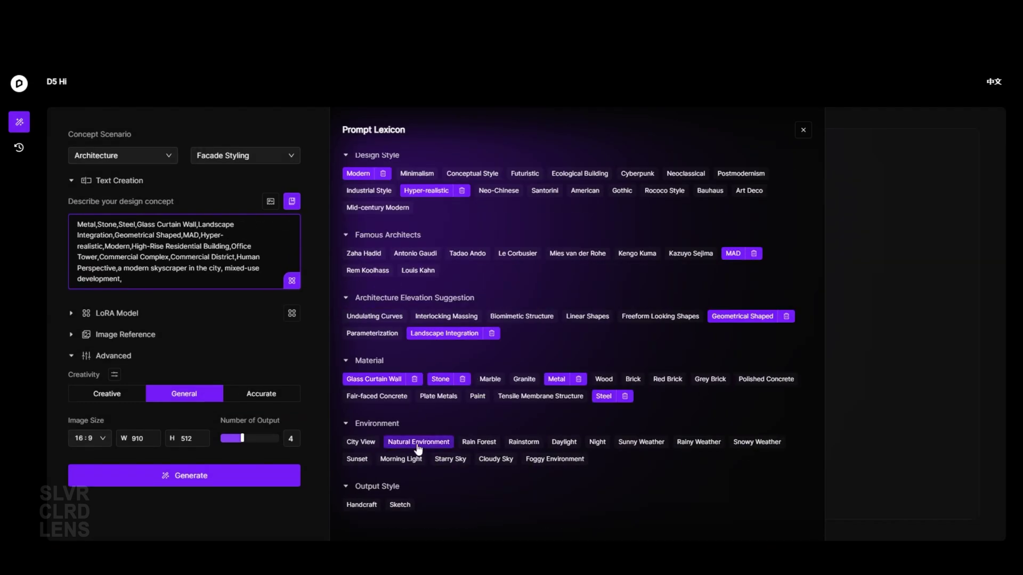
{"action": "left_click", "coordinate": [221, 475]}
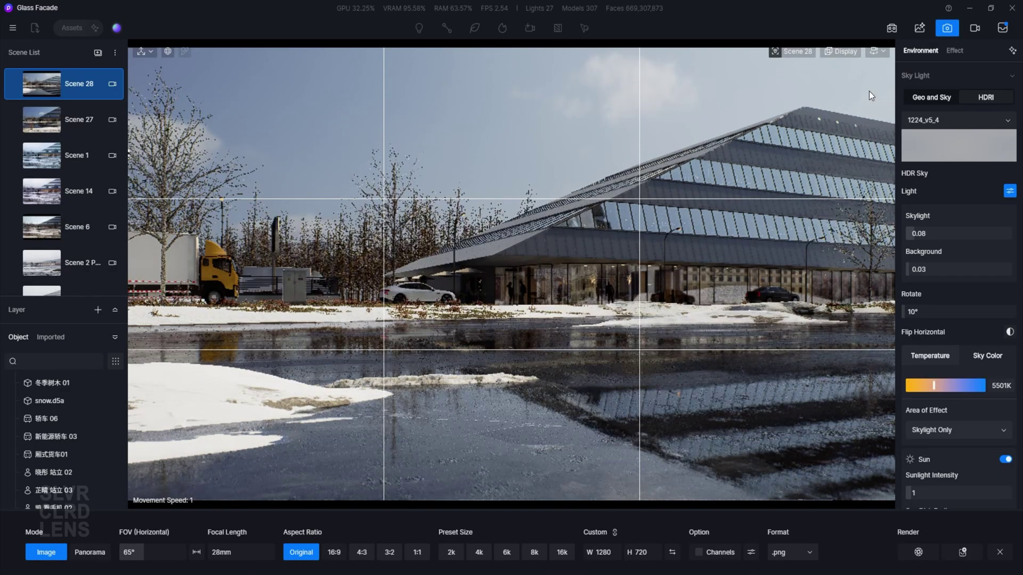
Start AI Atmosphere Match for Scene 28 and load reference image 01 as its reference.
{"action": "mouse_move", "coordinate": [1014, 52]}
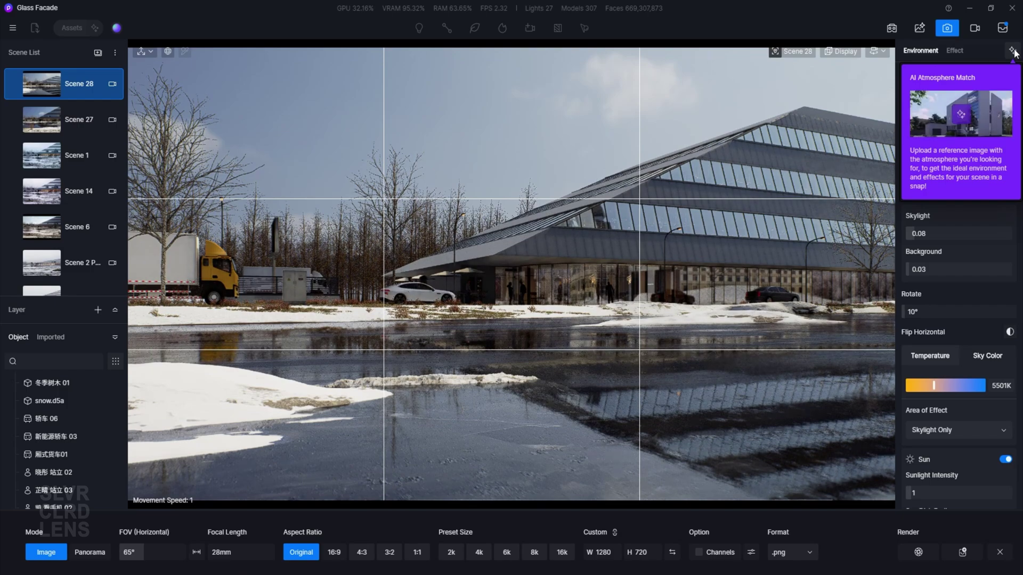
{"action": "left_click", "coordinate": [1013, 51]}
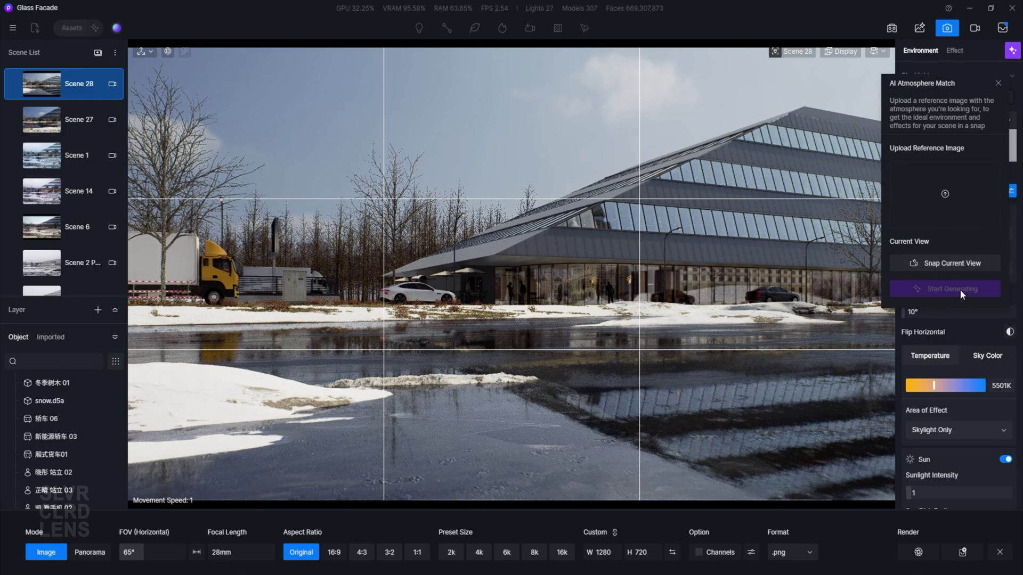
{"action": "left_click", "coordinate": [948, 193]}
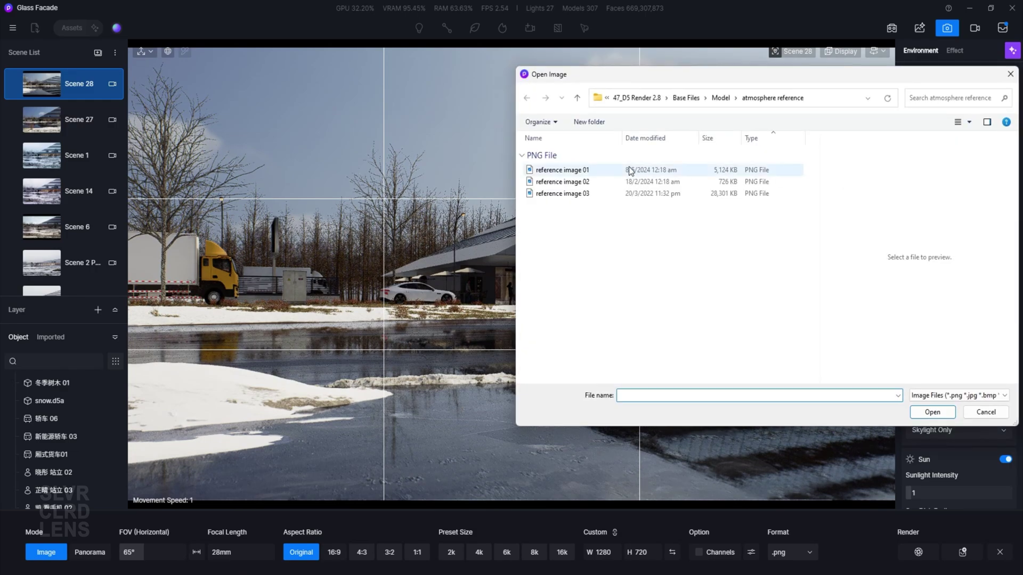
{"action": "left_click", "coordinate": [586, 169]}
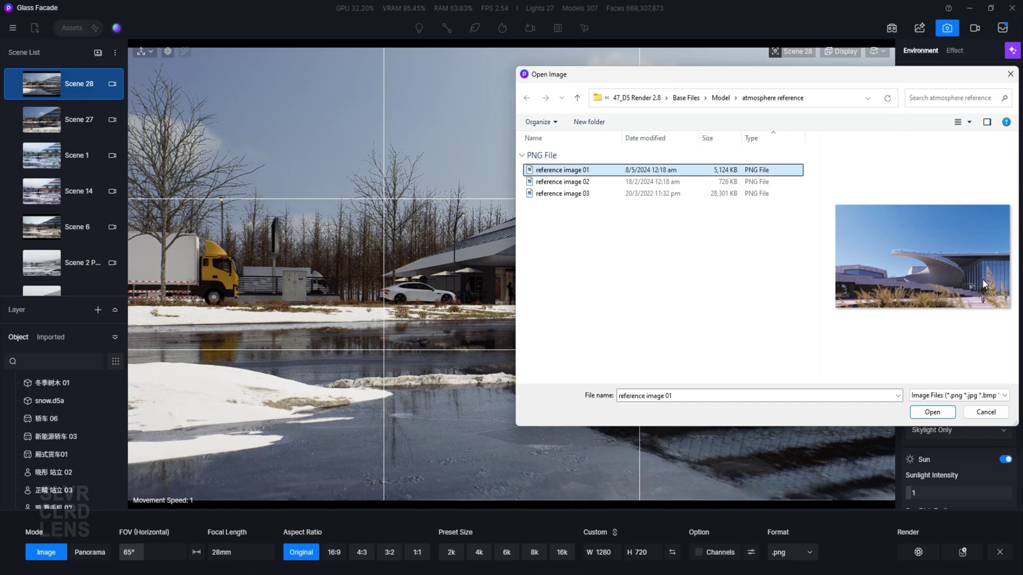
{"action": "left_click", "coordinate": [932, 412]}
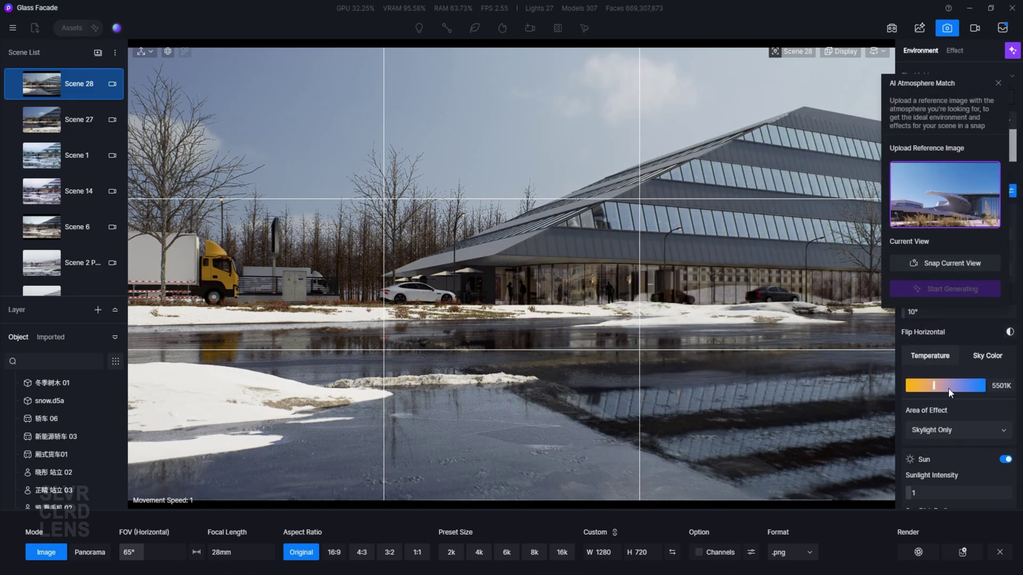
Snap the current view, generate the atmosphere match from the reference and apply it to the scene.
{"action": "left_click", "coordinate": [948, 264]}
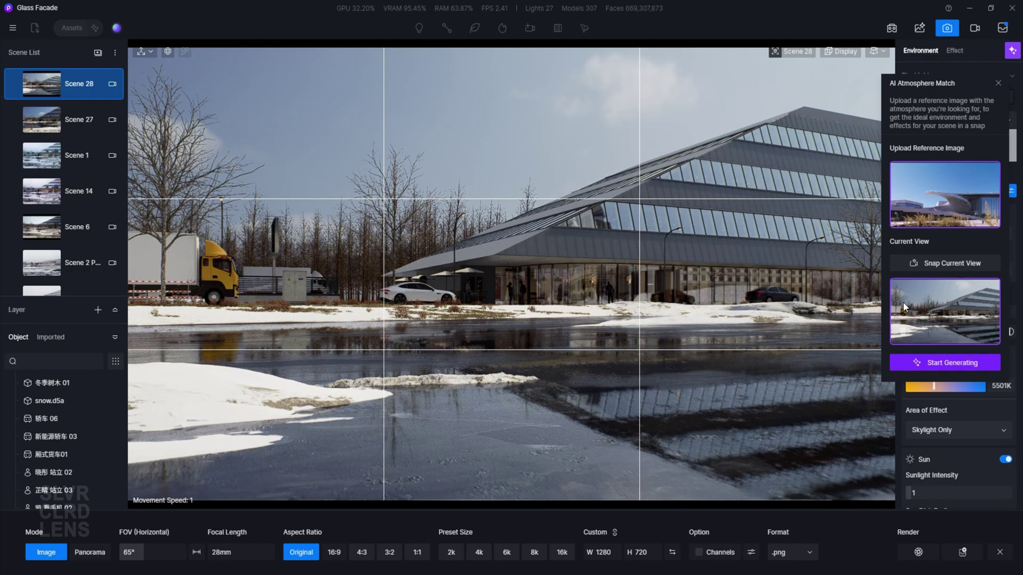
{"action": "left_click", "coordinate": [948, 363]}
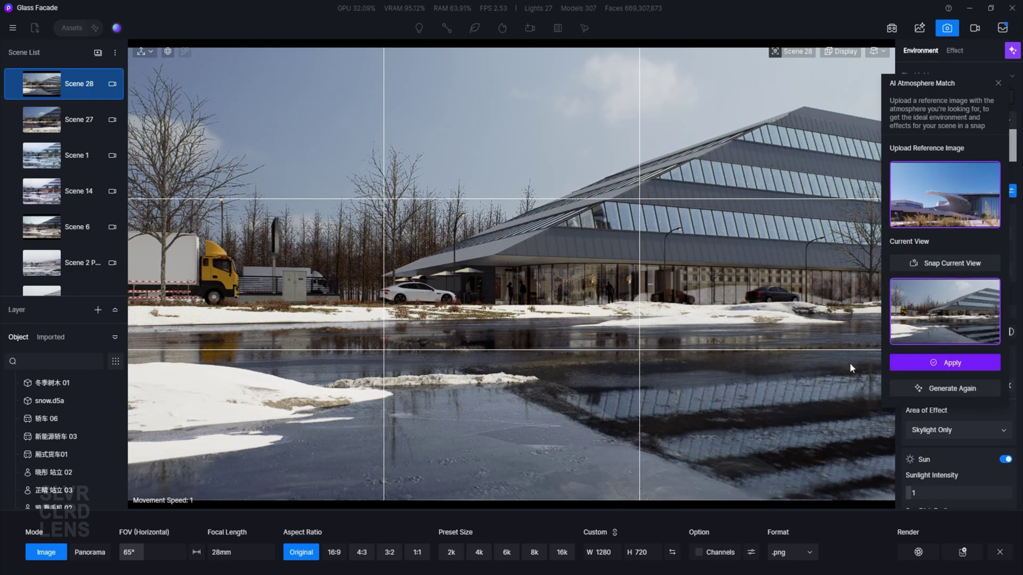
{"action": "left_click", "coordinate": [941, 362]}
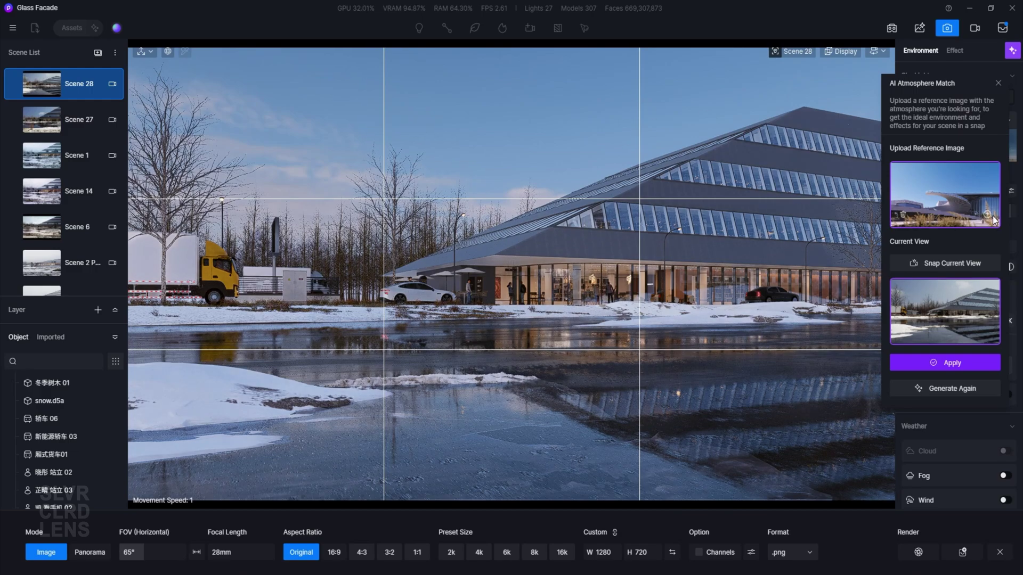
Replace the reference with reference image 02, re-snap the current view and generate a new atmosphere match.
{"action": "left_click", "coordinate": [903, 215]}
{"action": "left_click", "coordinate": [904, 332]}
{"action": "left_click", "coordinate": [945, 194]}
{"action": "left_click", "coordinate": [589, 182]}
{"action": "left_click", "coordinate": [937, 411]}
{"action": "left_click", "coordinate": [944, 263]}
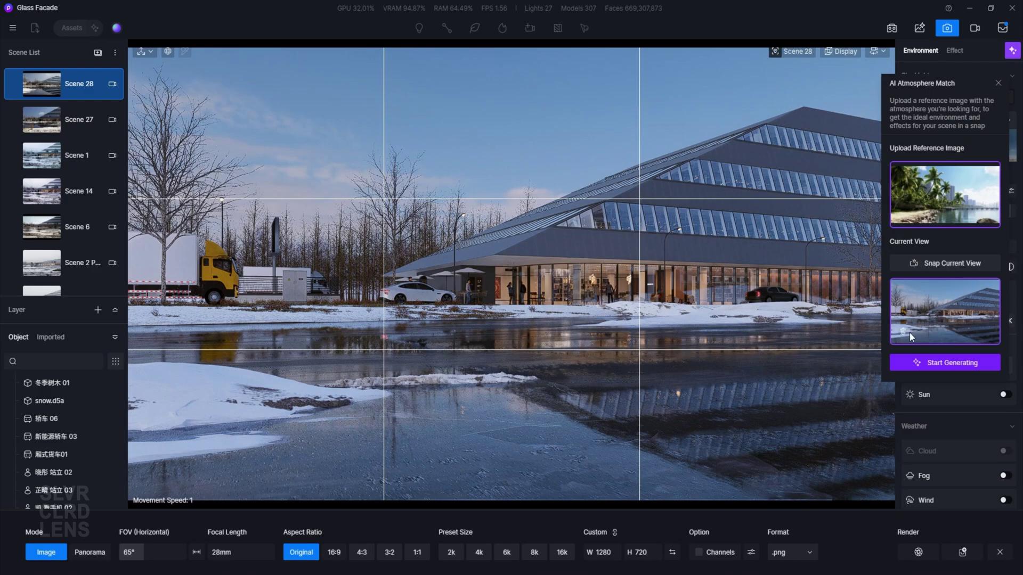
{"action": "left_click", "coordinate": [951, 365]}
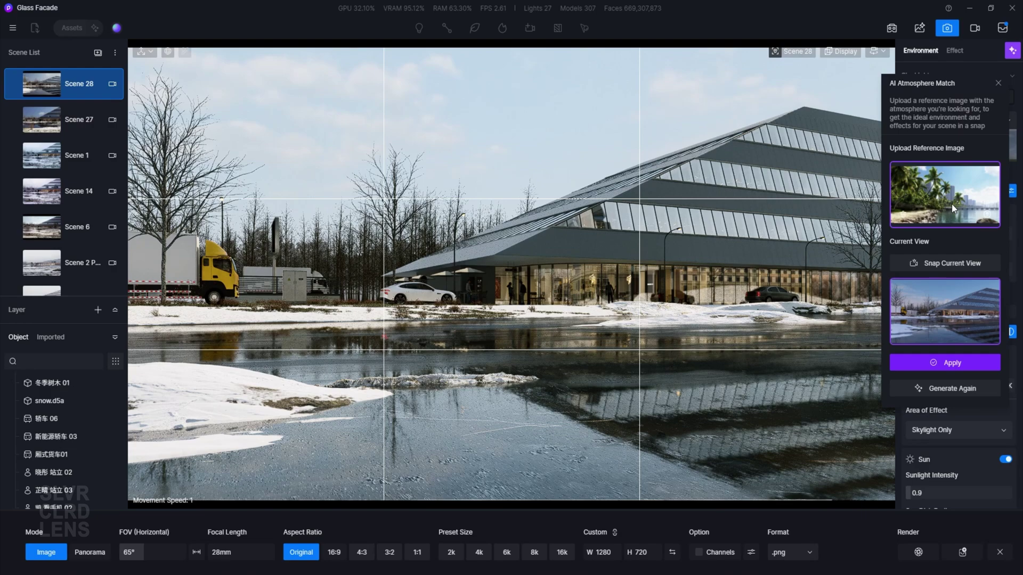
Replace the atmosphere reference with the evening city image with palm trees.
{"action": "left_click", "coordinate": [906, 218]}
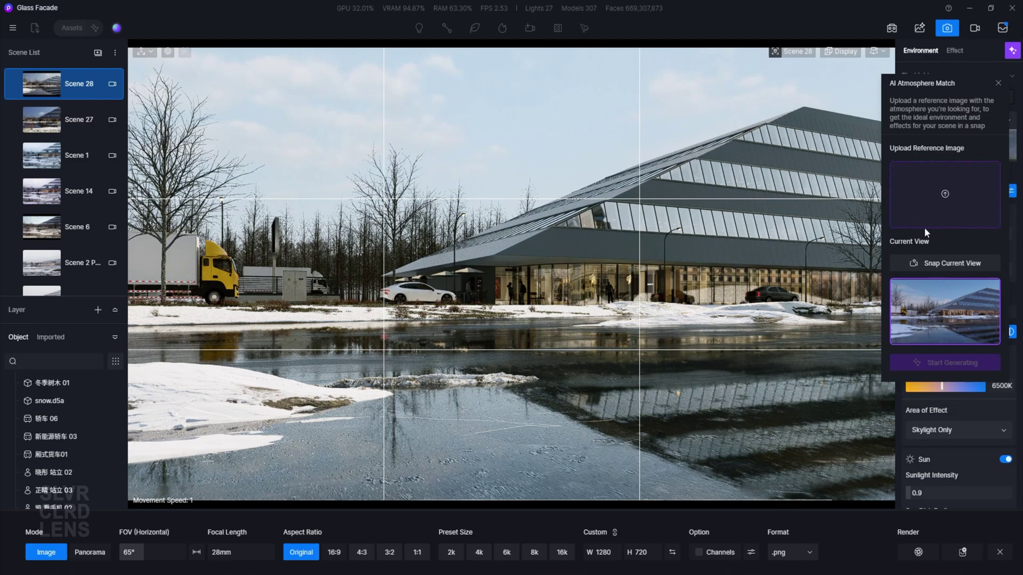
{"action": "left_click", "coordinate": [945, 189]}
{"action": "key", "text": "Return"}
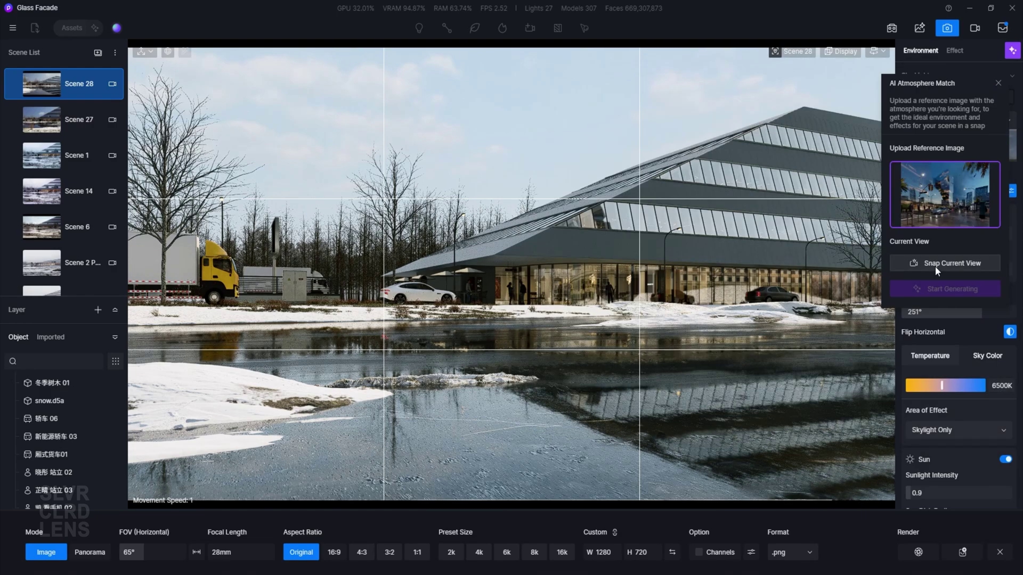
Generate the evening atmosphere match from a new snapshot of the view, apply it and close AI Atmosphere Match.
{"action": "left_click", "coordinate": [935, 266]}
{"action": "left_click", "coordinate": [944, 362]}
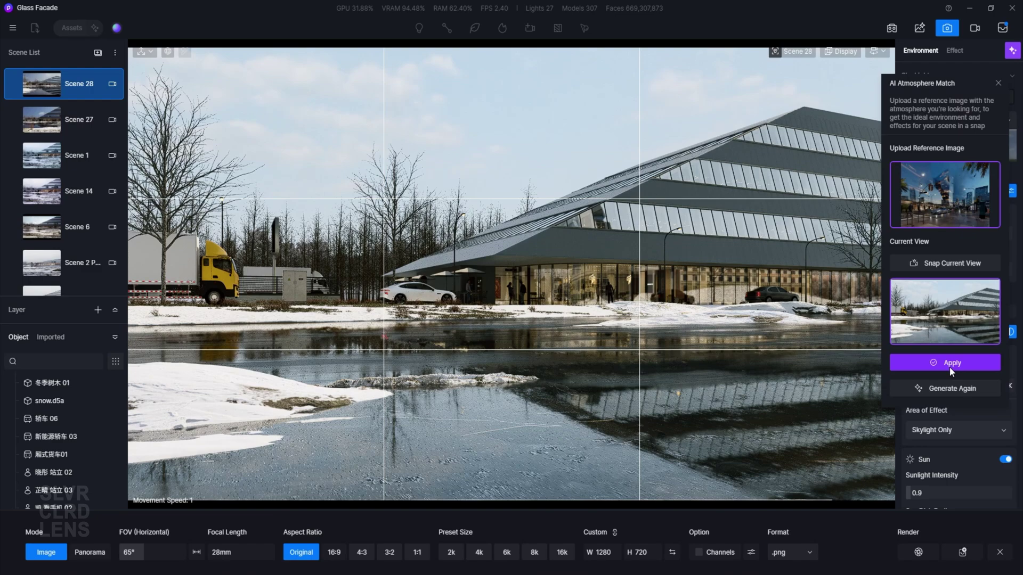
{"action": "left_click", "coordinate": [948, 365]}
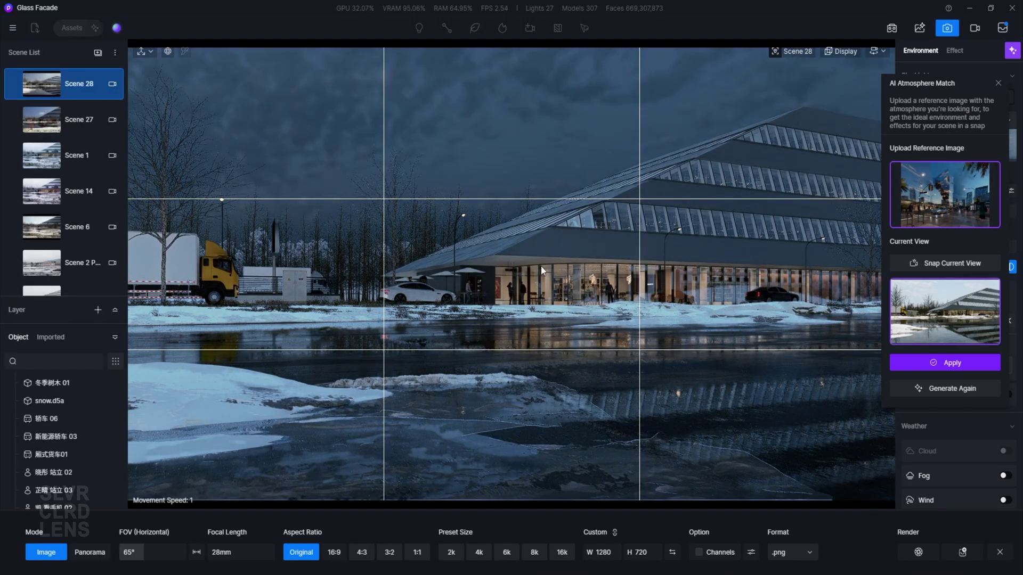
{"action": "mouse_move", "coordinate": [914, 220]}
{"action": "left_click", "coordinate": [998, 83]}
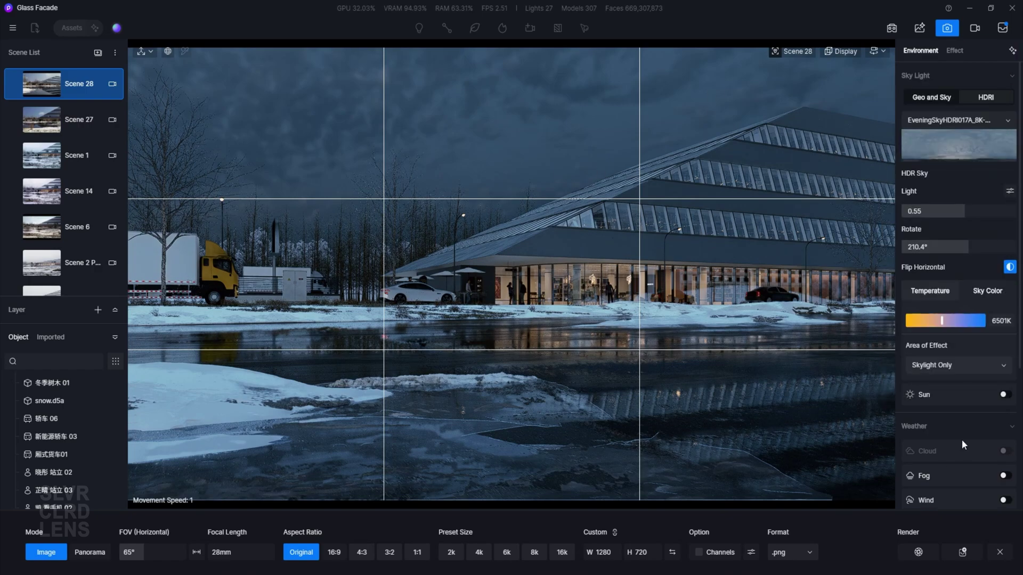
Try HDR sky rotations of 300° and 100° on the evening sky.
{"action": "scroll", "coordinate": [964, 445], "scroll_direction": "down", "scroll_amount": 3}
{"action": "scroll", "coordinate": [964, 373], "scroll_direction": "up", "scroll_amount": 3}
{"action": "left_click", "coordinate": [971, 247]}
{"action": "type", "text": "300"}
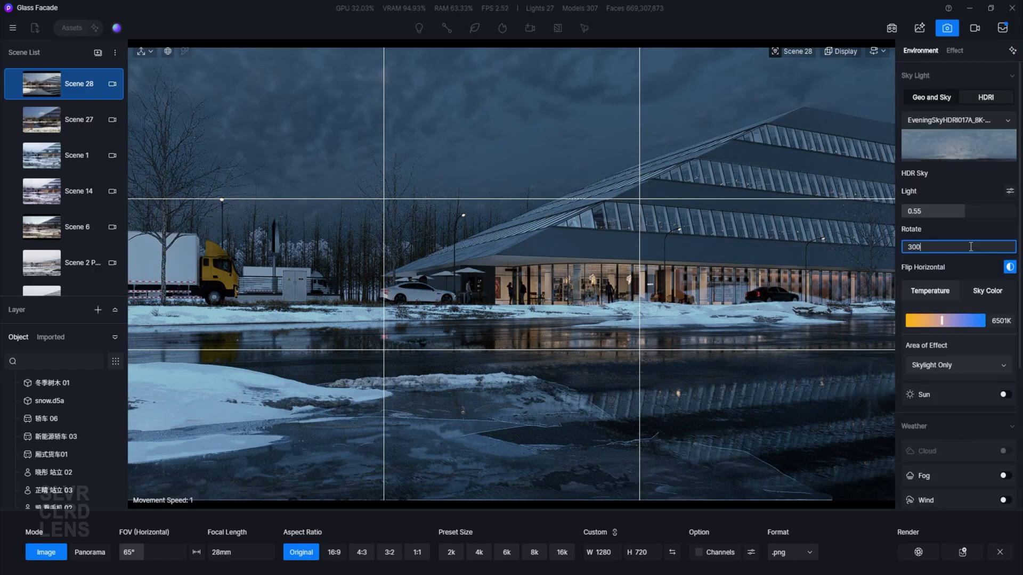
{"action": "key", "text": "Return"}
{"action": "left_click", "coordinate": [970, 247]}
{"action": "type", "text": "100"}
{"action": "key", "text": "Return"}
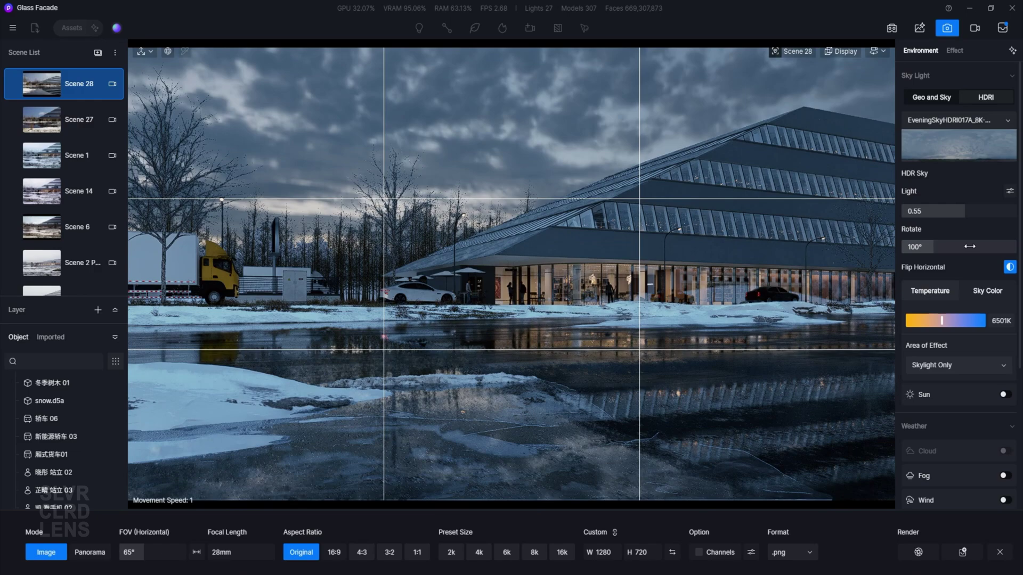
Try an HDR sky rotation of 150°, and set it to 250°.
{"action": "left_click", "coordinate": [969, 246]}
{"action": "type", "text": "150"}
{"action": "key", "text": "Return"}
{"action": "left_click", "coordinate": [970, 246]}
{"action": "type", "text": "250"}
{"action": "key", "text": "Return"}
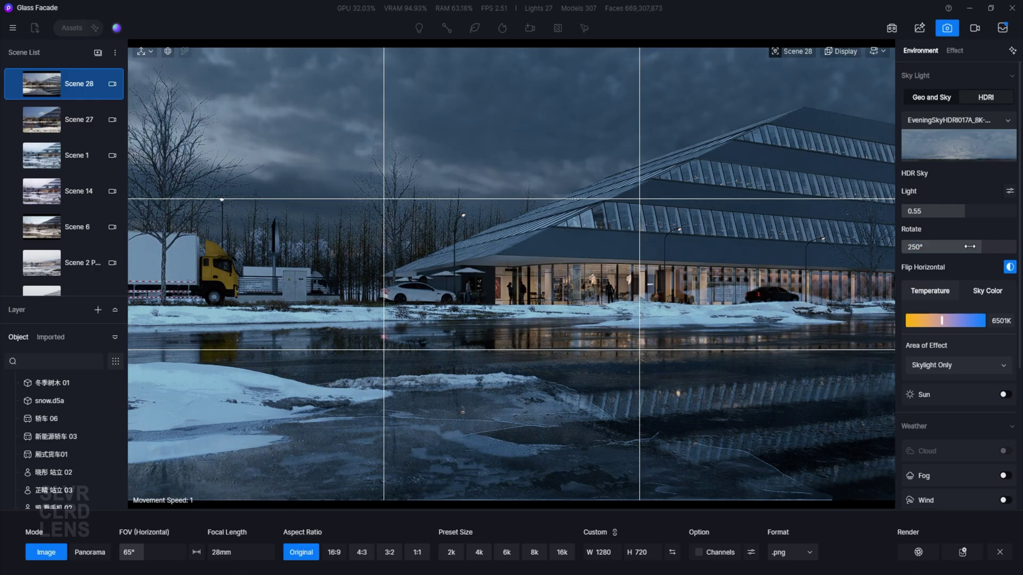
Try HDR sky light intensities of 0.2, 0.8 and 0.05.
{"action": "left_click", "coordinate": [966, 212]}
{"action": "type", "text": ".2"}
{"action": "key", "text": "Return"}
{"action": "left_click", "coordinate": [967, 212]}
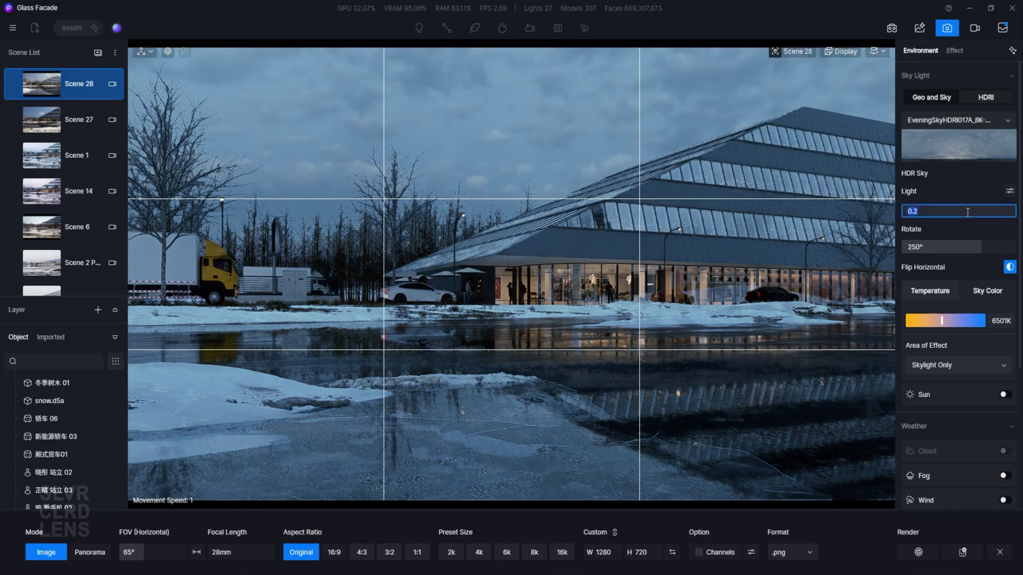
{"action": "type", "text": ".8"}
{"action": "key", "text": "Return"}
{"action": "left_click", "coordinate": [967, 211]}
{"action": "type", "text": ".05"}
{"action": "key", "text": "Return"}
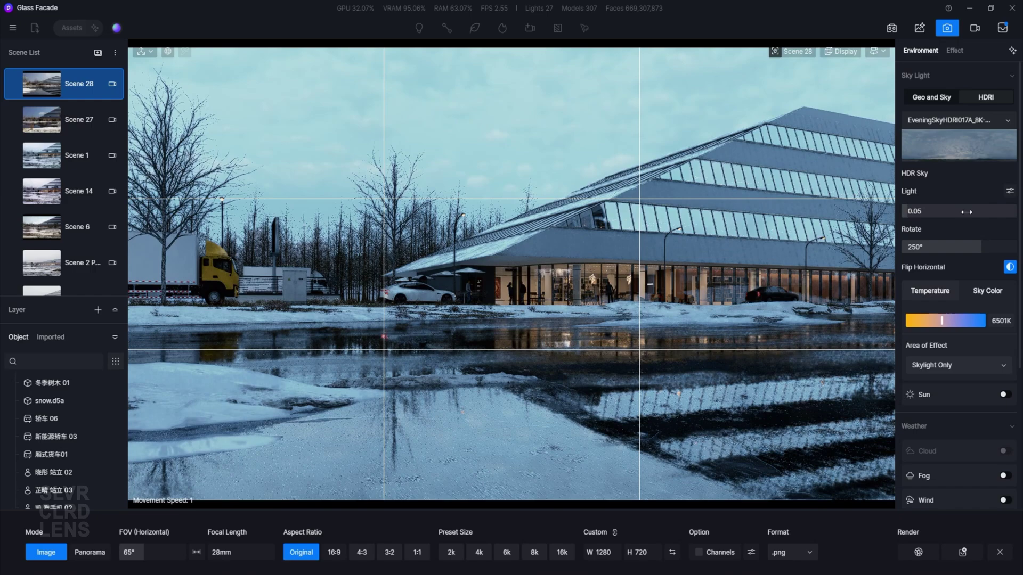
Set the HDR sky light intensity to 0.15.
{"action": "left_click", "coordinate": [966, 212]}
{"action": "type", "text": ".15"}
{"action": "key", "text": "Return"}
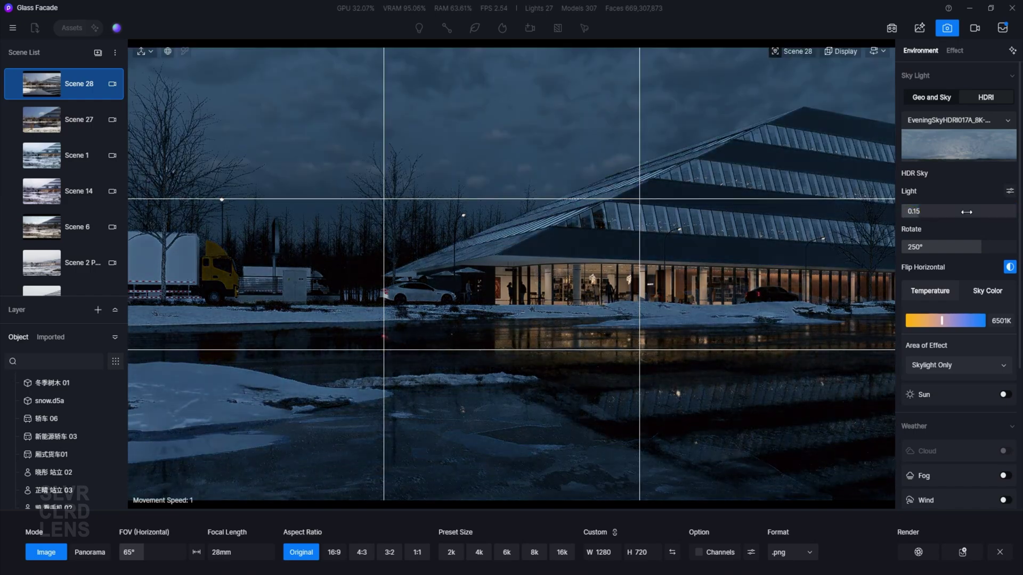
{"action": "left_click", "coordinate": [992, 212]}
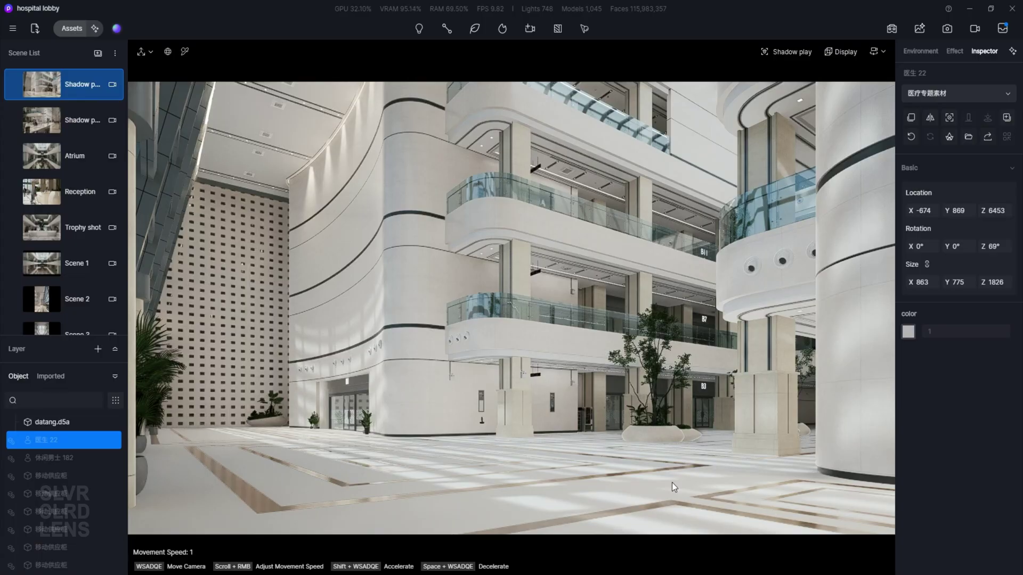
Pick the light marble floor material between the dark inlay strips in the hospital lobby for editing.
{"action": "left_click", "coordinate": [802, 52]}
{"action": "left_click", "coordinate": [819, 191]}
{"action": "right_click_drag", "start_coordinate": [692, 298], "coordinate": [578, 351]}
{"action": "key", "text": "i"}
{"action": "left_click", "coordinate": [569, 345]}
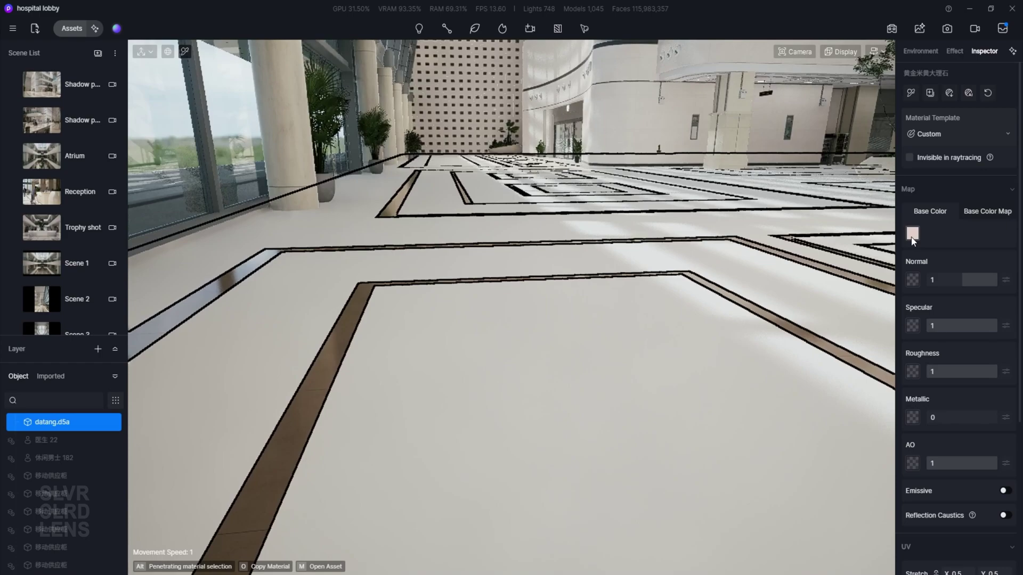
Load the white granite image as the base color map of the picked lobby floor material.
{"action": "left_click", "coordinate": [912, 234]}
{"action": "left_click", "coordinate": [53, 127]}
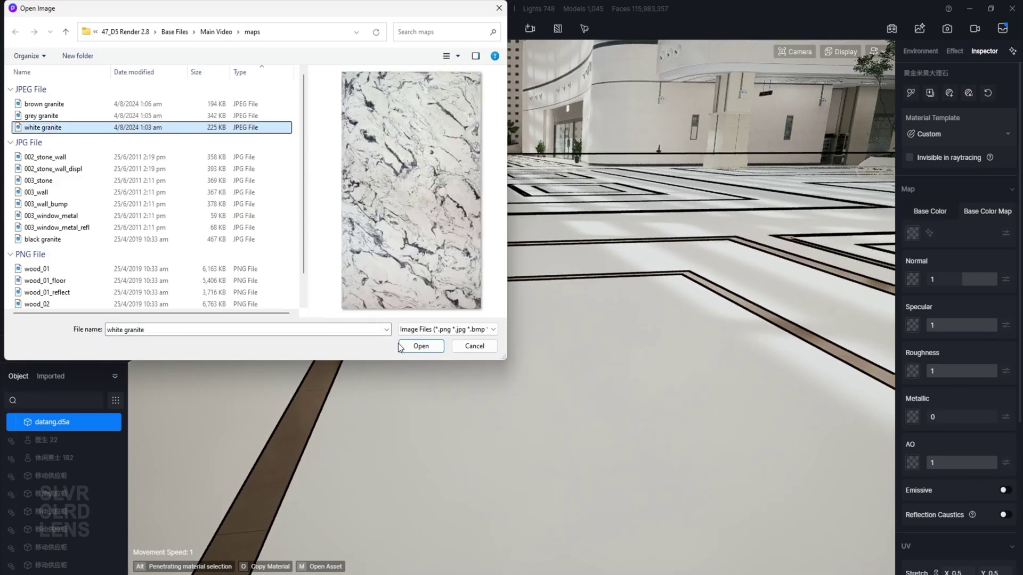
{"action": "left_click", "coordinate": [420, 346]}
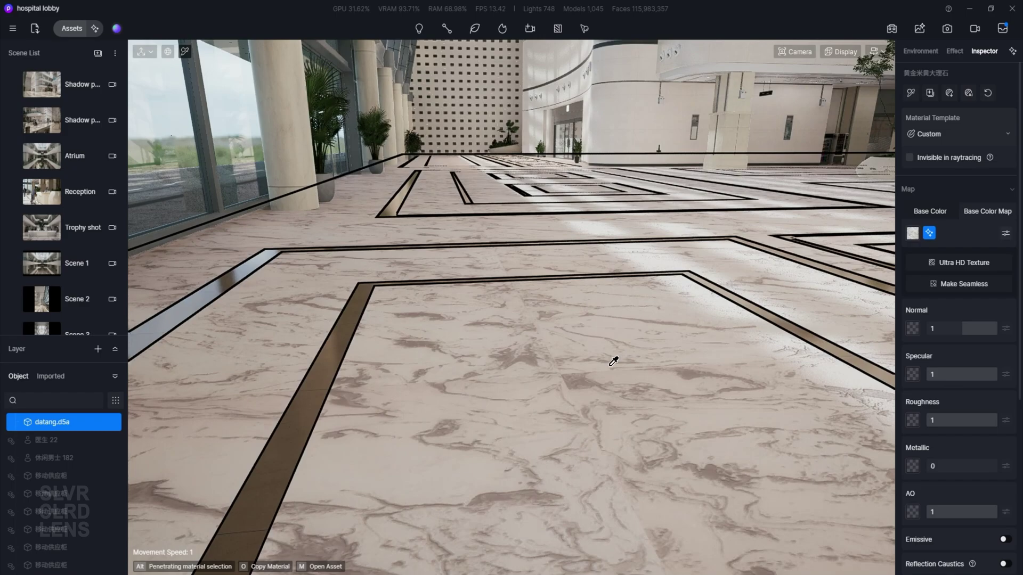
{"action": "right_click_drag", "start_coordinate": [611, 363], "coordinate": [584, 438]}
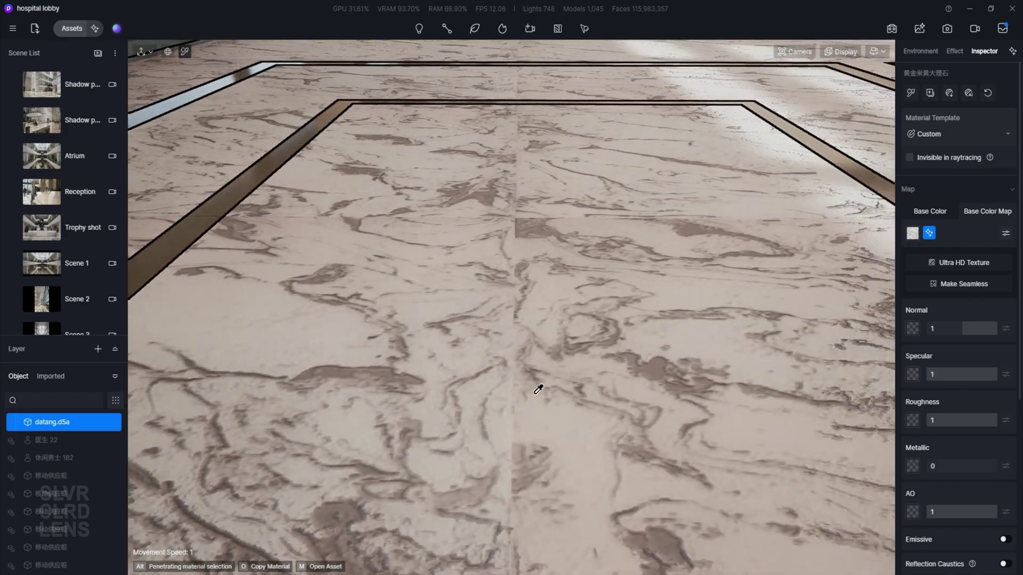
{"action": "middle_click_drag", "start_coordinate": [448, 385], "coordinate": [513, 429]}
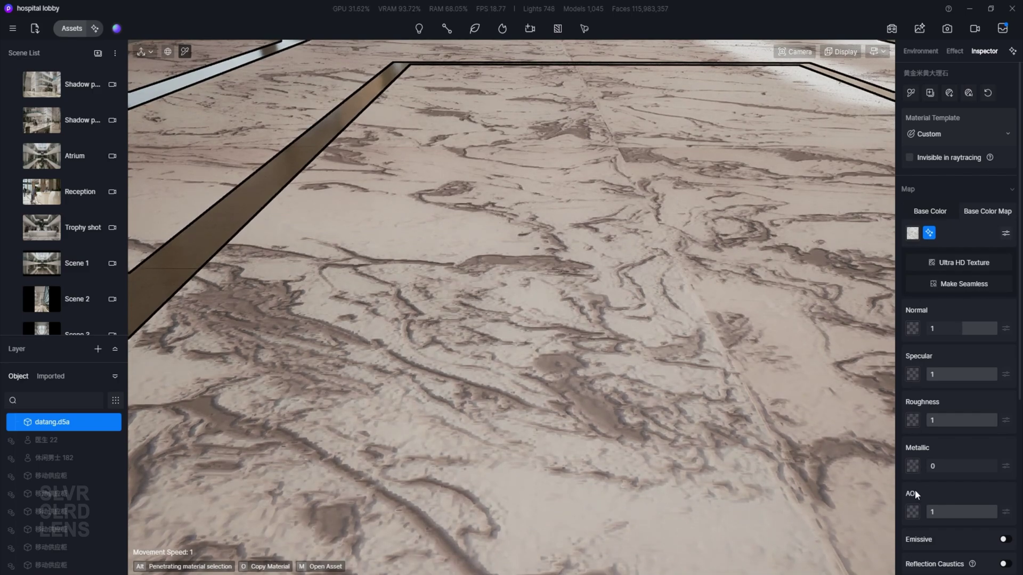
Generate normal, roughness and AO maps for the floor material from its base color map using AI.
{"action": "left_click", "coordinate": [968, 94]}
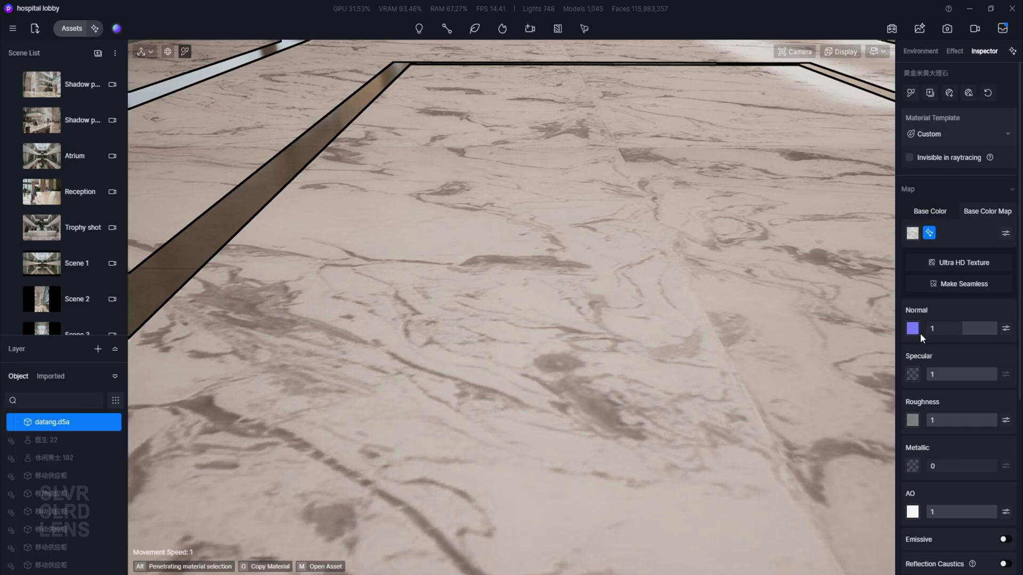
{"action": "scroll", "coordinate": [480, 325], "scroll_direction": "up", "scroll_amount": 2}
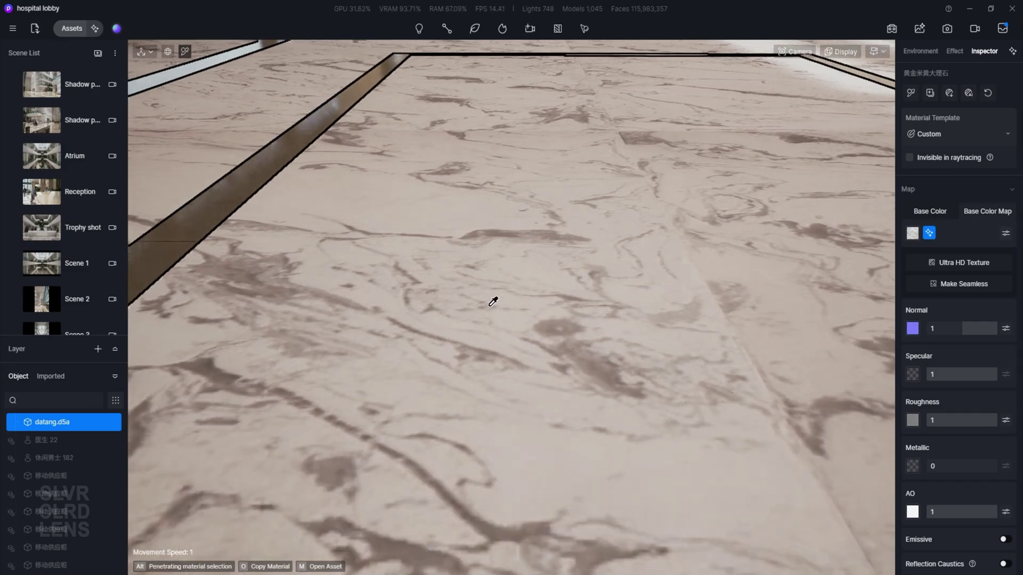
{"action": "right_click_drag", "start_coordinate": [494, 301], "coordinate": [426, 448]}
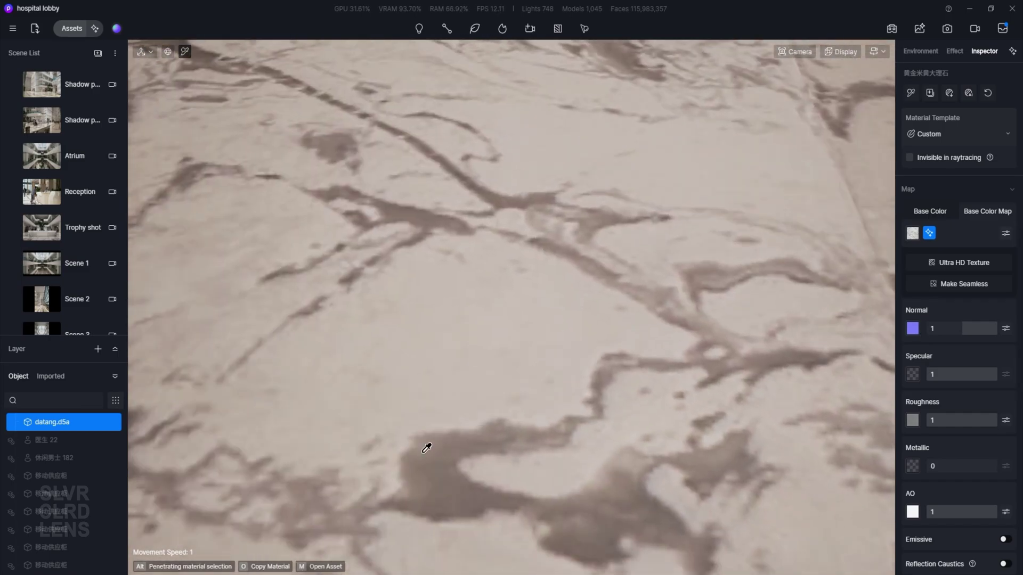
{"action": "scroll", "coordinate": [586, 421], "scroll_direction": "down", "scroll_amount": 2}
{"action": "right_click_drag", "start_coordinate": [586, 422], "coordinate": [668, 459]}
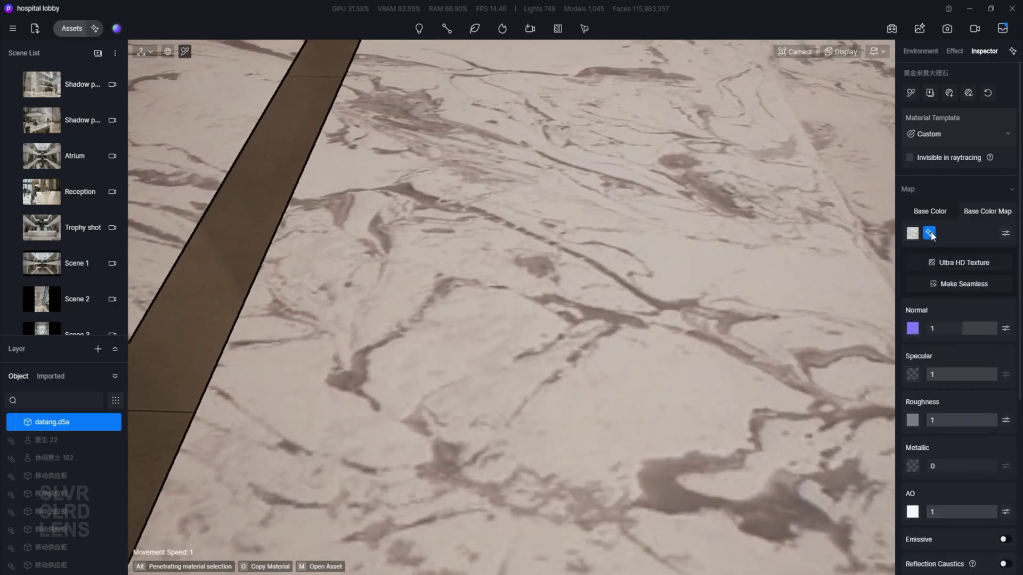
Generate an Ultra HD Texture from the floor's white granite map and apply it.
{"action": "left_click", "coordinate": [987, 261]}
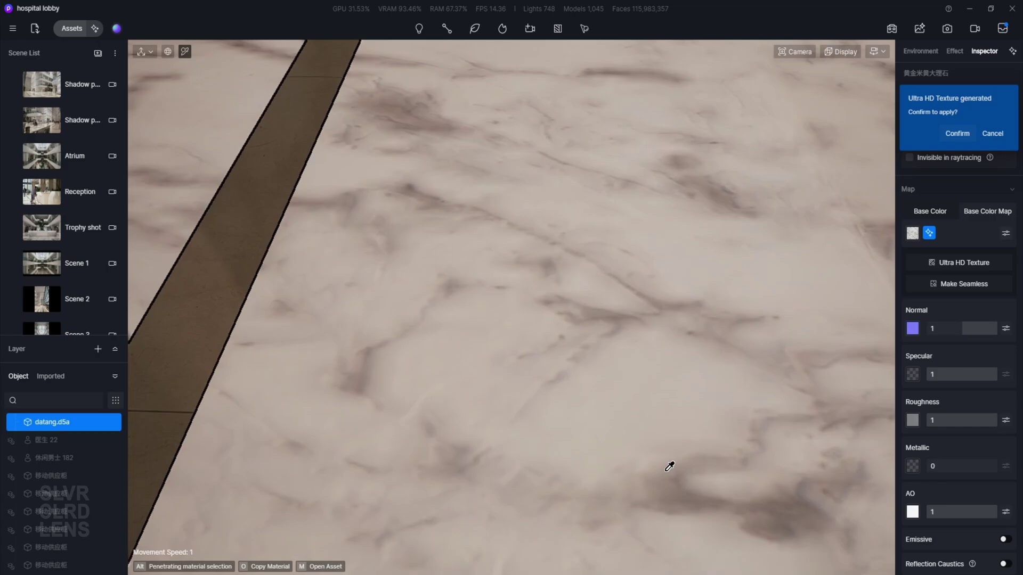
{"action": "right_click_drag", "start_coordinate": [591, 515], "coordinate": [809, 506]}
{"action": "right_click_drag", "start_coordinate": [452, 245], "coordinate": [566, 438]}
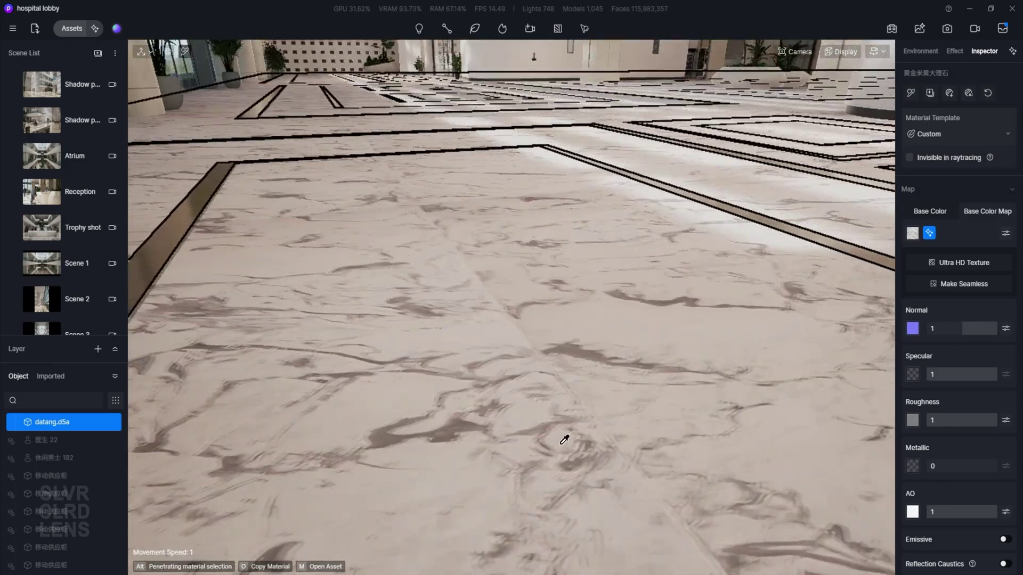
Set the floor texture's UV stretch to 0.15.
{"action": "scroll", "coordinate": [962, 288], "scroll_direction": "down", "scroll_amount": 3}
{"action": "left_click", "coordinate": [967, 457]}
{"action": "type", "text": ".15"}
{"action": "key", "text": "Return"}
Adjust the floor's base color map to saturation -53 and brightness 78.
{"action": "right_click_drag", "start_coordinate": [773, 335], "coordinate": [522, 87]}
{"action": "scroll", "coordinate": [962, 234], "scroll_direction": "up", "scroll_amount": 3}
{"action": "left_click", "coordinate": [1006, 233]}
{"action": "left_click_drag", "start_coordinate": [976, 385], "coordinate": [981, 384]}
Set the floor material's normal map strength to -0.01 and view the floor across the lobby.
{"action": "right_click_drag", "start_coordinate": [586, 368], "coordinate": [89, 279]}
{"action": "scroll", "coordinate": [968, 363], "scroll_direction": "down", "scroll_amount": 3}
{"action": "left_click_drag", "start_coordinate": [983, 318], "coordinate": [966, 318]}
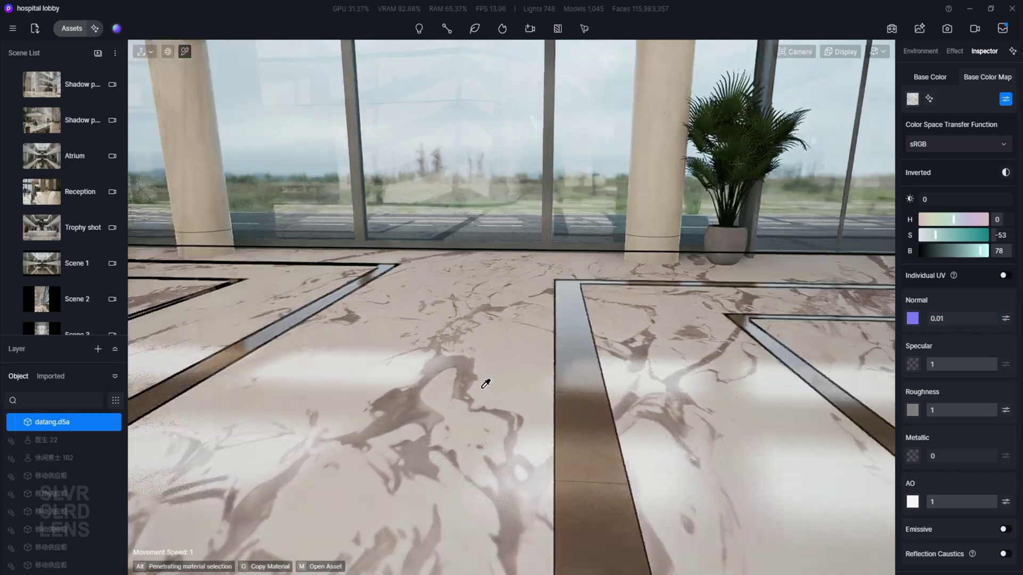
{"action": "right_click_drag", "start_coordinate": [484, 383], "coordinate": [856, 388]}
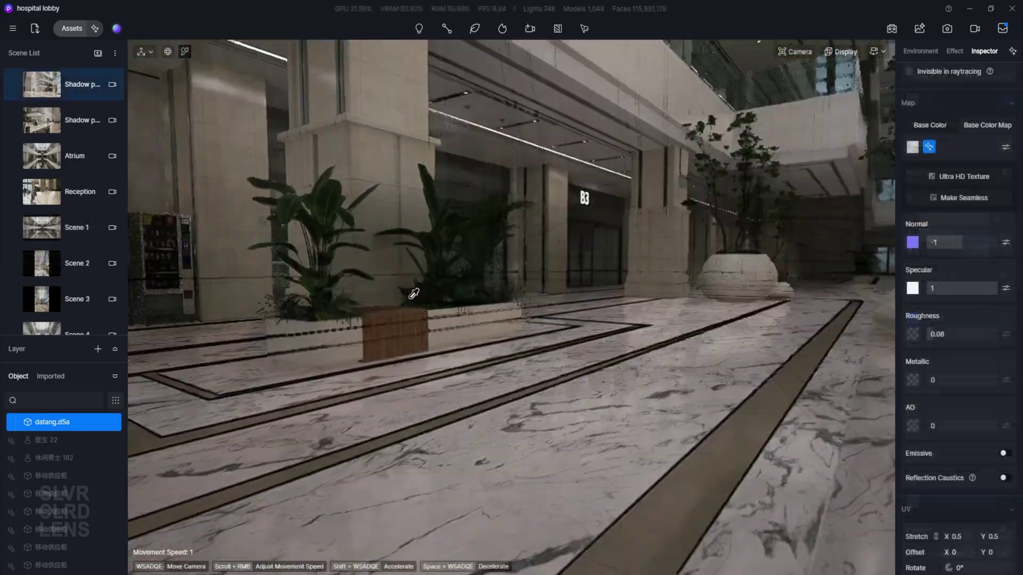
{"action": "key", "text": "w"}
{"action": "right_click_drag", "start_coordinate": [414, 294], "coordinate": [443, 294]}
{"action": "key", "text": "s"}
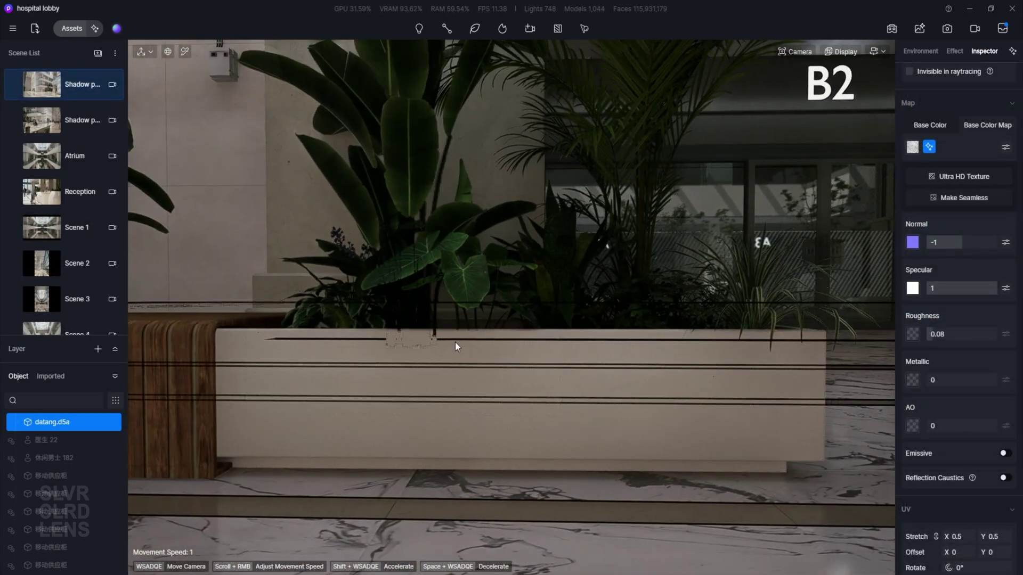
Pick the planter's front material near the B2 sign and load the brown granite image as its base color map.
{"action": "left_click", "coordinate": [461, 352]}
{"action": "left_click", "coordinate": [911, 148]}
{"action": "double_click", "coordinate": [91, 106]}
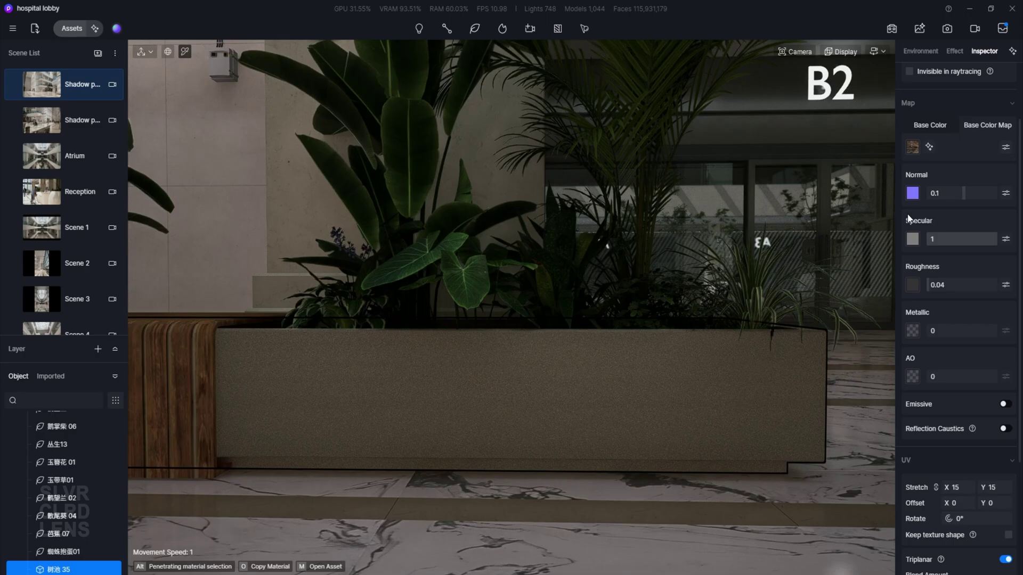
Try UV stretch values of 1, 2 and 0 on the planter's brown granite texture.
{"action": "left_click", "coordinate": [960, 487]}
{"action": "type", "text": "1"}
{"action": "key", "text": "Return"}
{"action": "scroll", "coordinate": [730, 471], "scroll_direction": "up", "scroll_amount": 3}
{"action": "left_click", "coordinate": [962, 488]}
{"action": "type", "text": "2"}
{"action": "key", "text": "Return"}
{"action": "type", "text": "0"}
{"action": "left_click", "coordinate": [648, 383]}
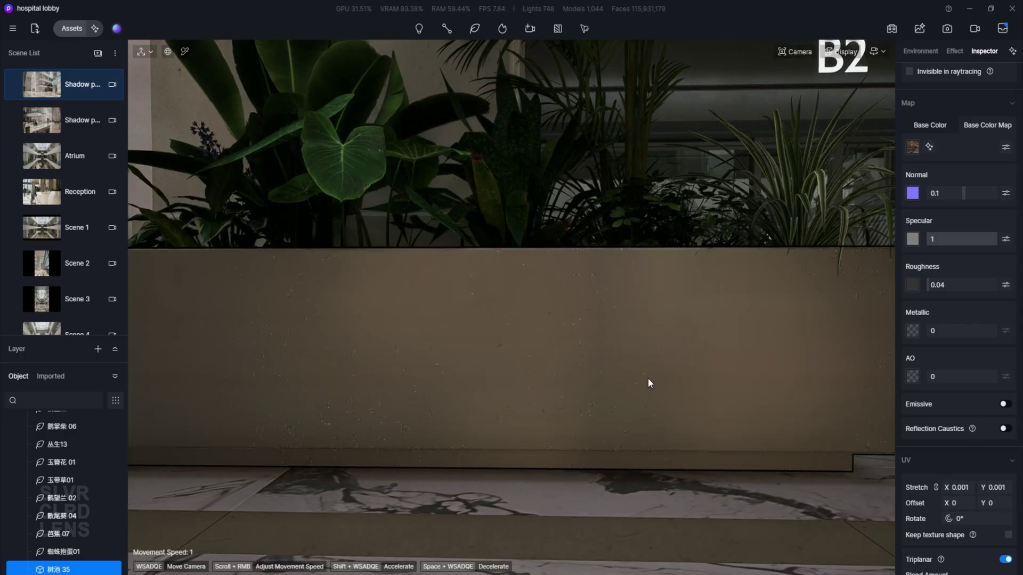
Try UV stretch values of 1 and 2 on the planter texture.
{"action": "left_click_drag", "start_coordinate": [958, 487], "coordinate": [967, 485]}
{"action": "type", "text": "1"}
{"action": "key", "text": "Return"}
{"action": "left_click", "coordinate": [966, 487]}
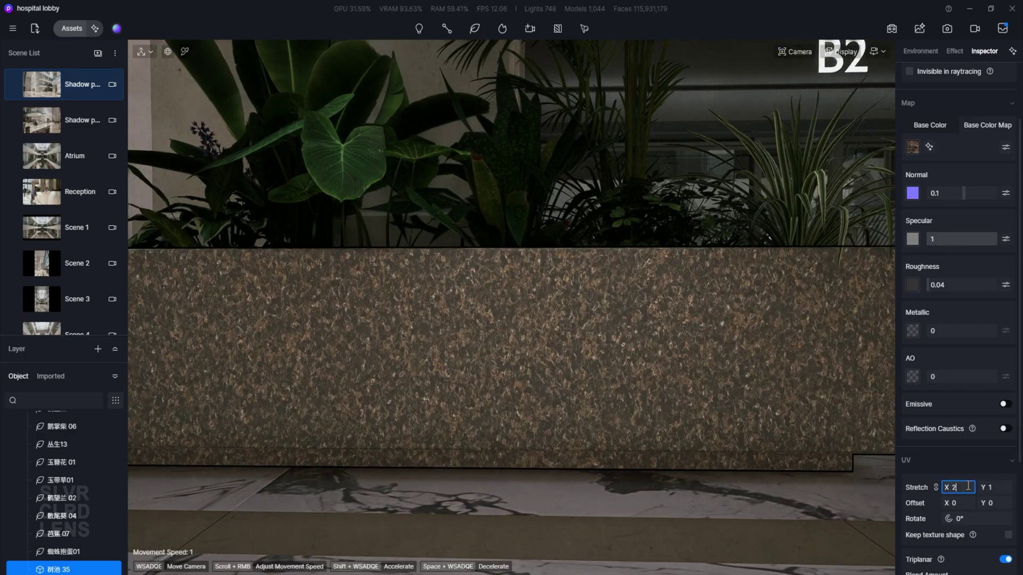
{"action": "type", "text": "2"}
{"action": "key", "text": "Return"}
{"action": "scroll", "coordinate": [790, 354], "scroll_direction": "down", "scroll_amount": 3}
{"action": "scroll", "coordinate": [438, 340], "scroll_direction": "up", "scroll_amount": 5}
Try a planter texture UV stretch of 0.5, and set it to 0.1.
{"action": "double_click", "coordinate": [958, 488]}
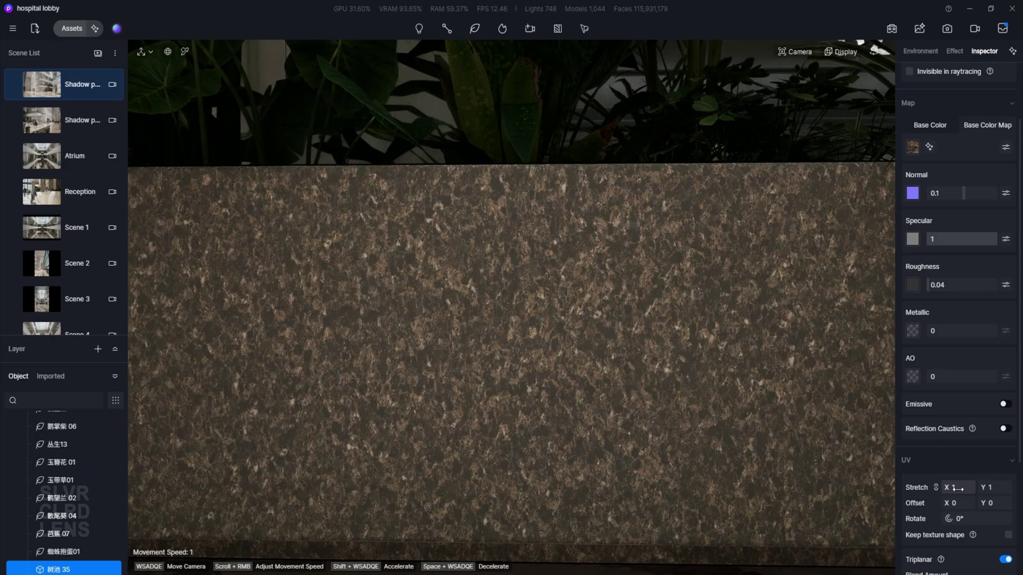
{"action": "type", "text": "0.5"}
{"action": "key", "text": "Return"}
{"action": "left_click", "coordinate": [960, 488]}
{"action": "type", "text": "0.1"}
{"action": "key", "text": "Return"}
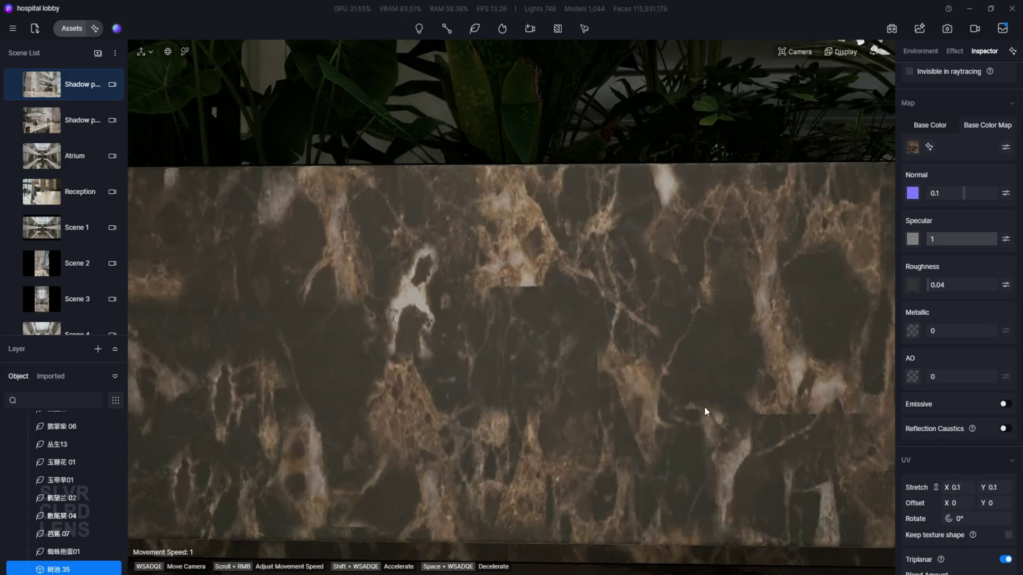
Offset the planter texture by 0.05 in X.
{"action": "left_click_drag", "start_coordinate": [1000, 504], "coordinate": [970, 503]}
{"action": "scroll", "coordinate": [696, 350], "scroll_direction": "down", "scroll_amount": 4}
{"action": "scroll", "coordinate": [506, 343], "scroll_direction": "up", "scroll_amount": 3}
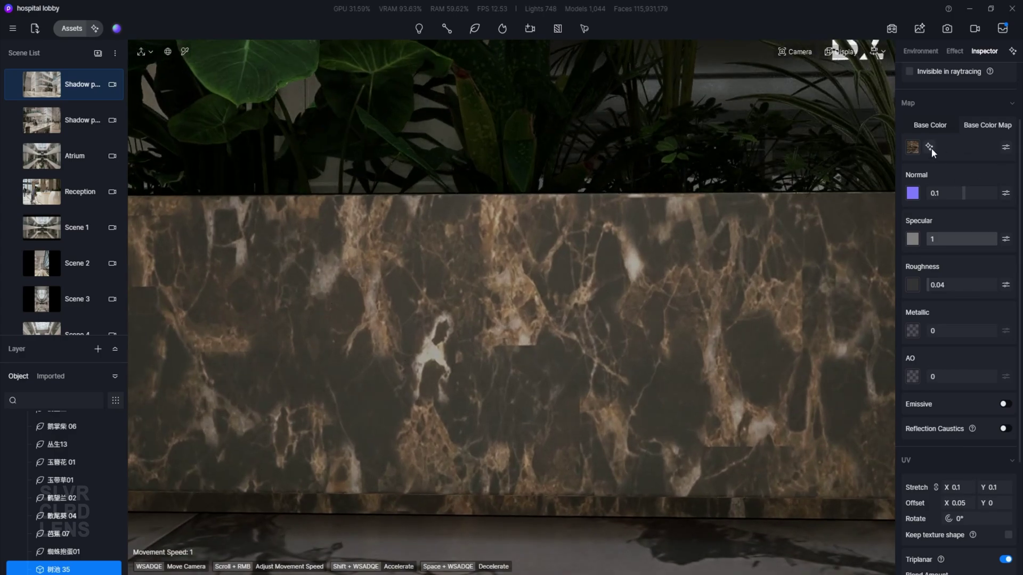
Generate an Ultra HD Texture from the planter's brown granite map and apply it.
{"action": "left_click", "coordinate": [930, 147]}
{"action": "left_click", "coordinate": [939, 176]}
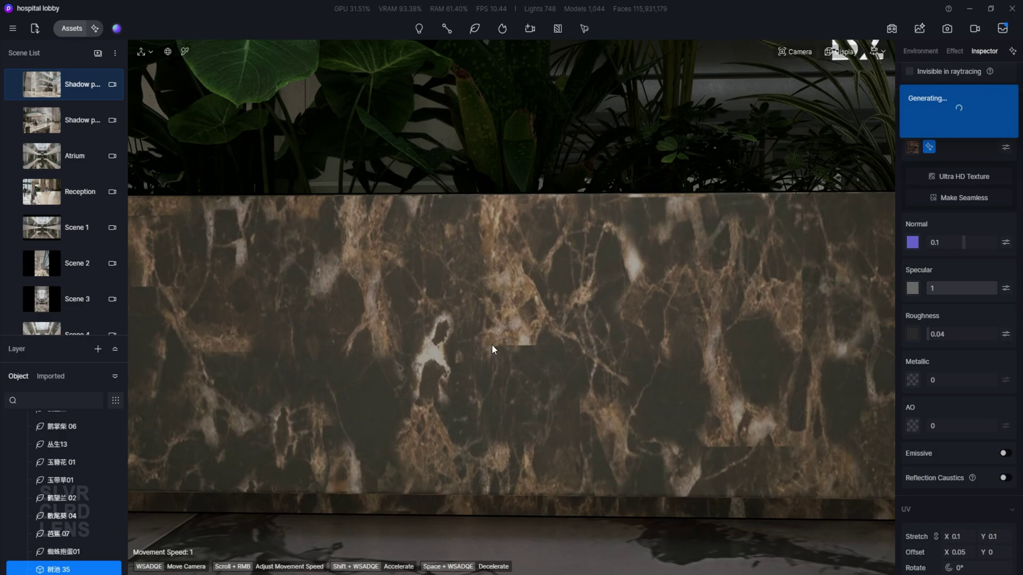
{"action": "scroll", "coordinate": [493, 345], "scroll_direction": "up", "scroll_amount": 1}
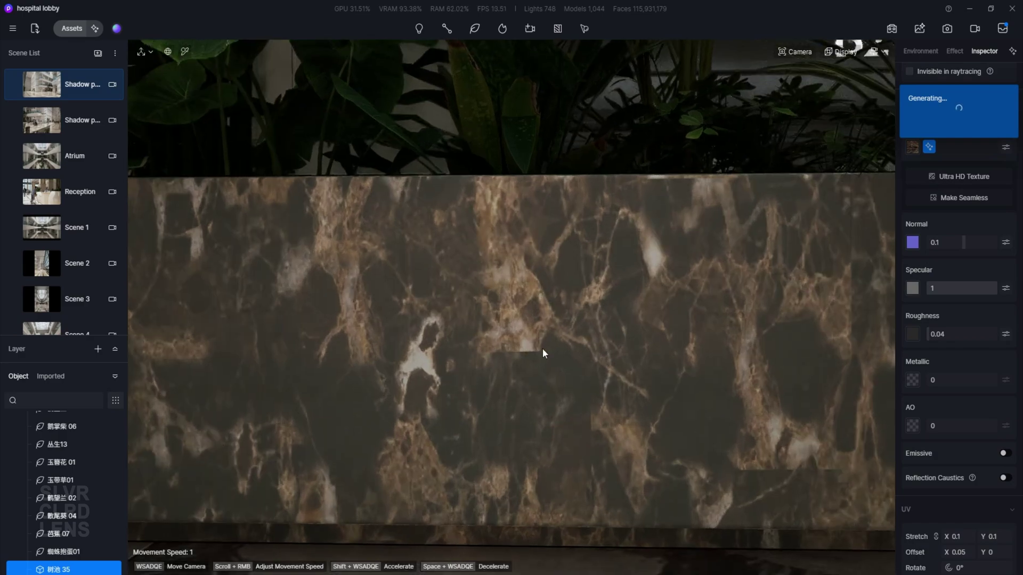
{"action": "left_click", "coordinate": [958, 166]}
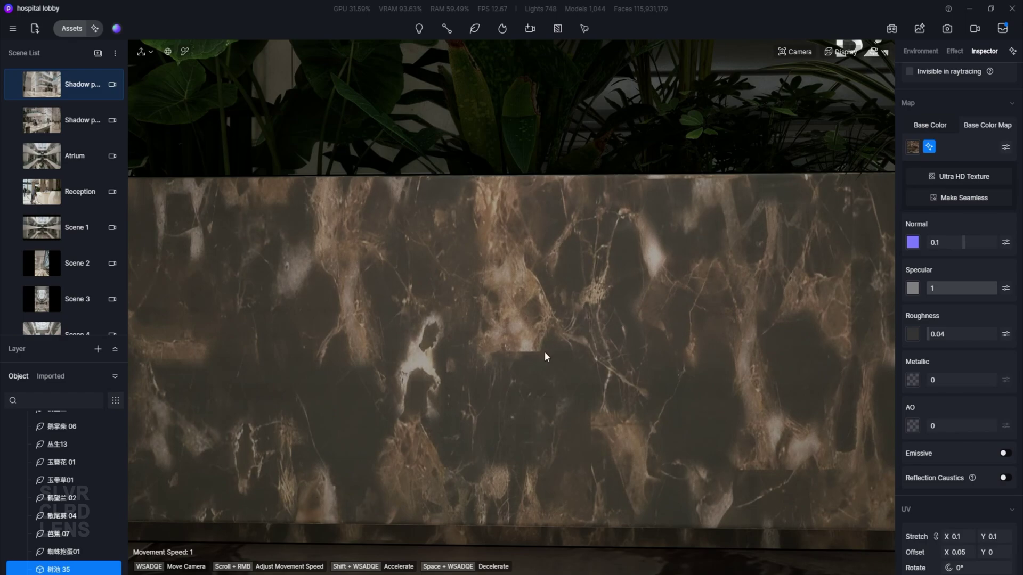
Make the planter's base color map seamless along its horizontal and vertical edges, and accept the generated result.
{"action": "left_click", "coordinate": [942, 198]}
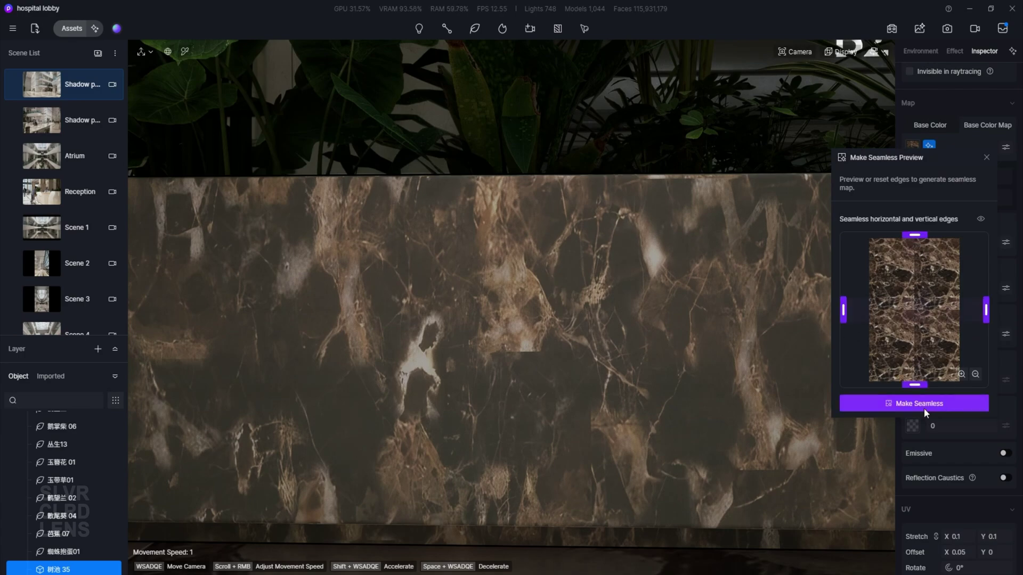
{"action": "left_click", "coordinate": [906, 403]}
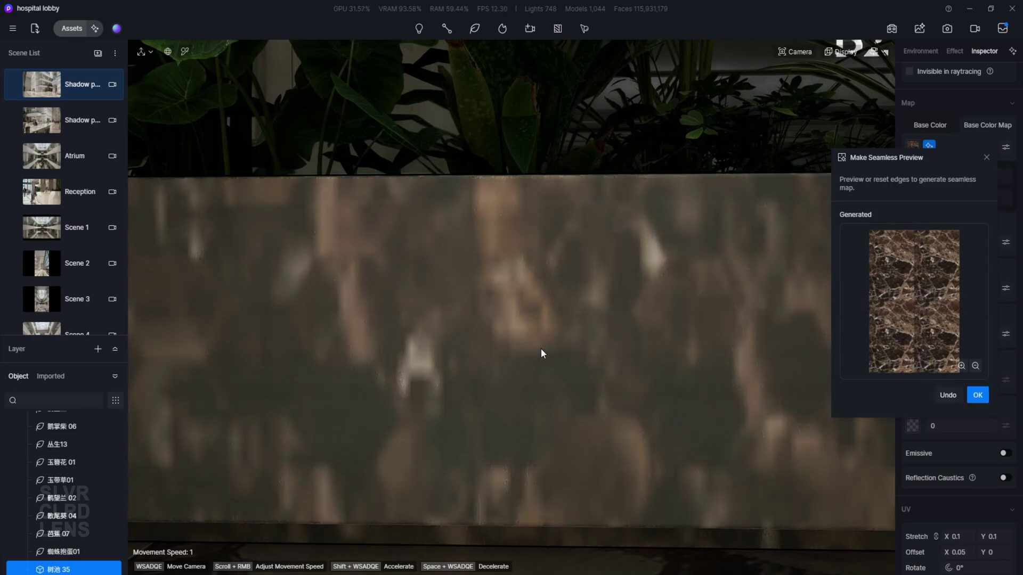
{"action": "left_click", "coordinate": [979, 396]}
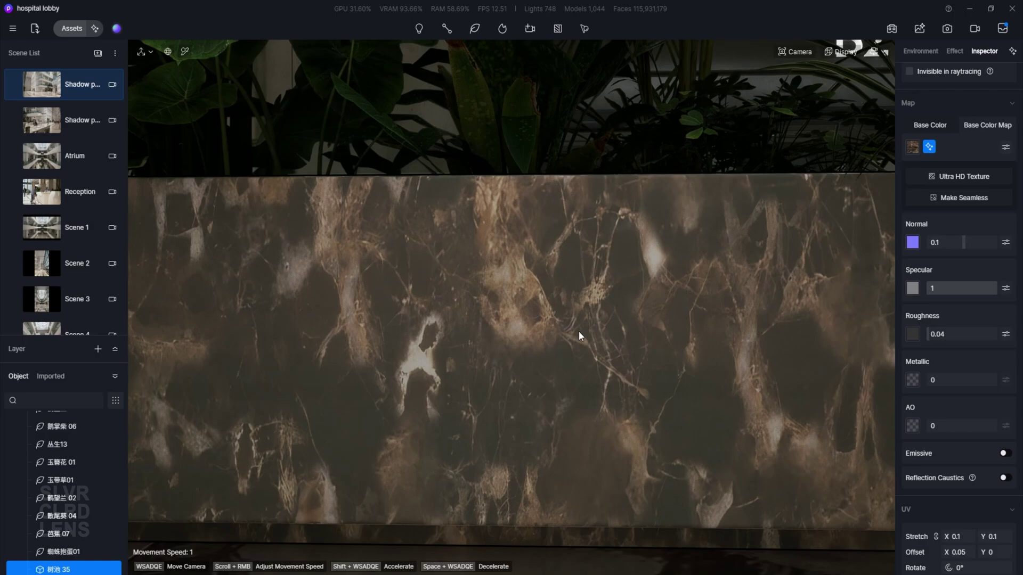
{"action": "scroll", "coordinate": [496, 356], "scroll_direction": "down", "scroll_amount": 5}
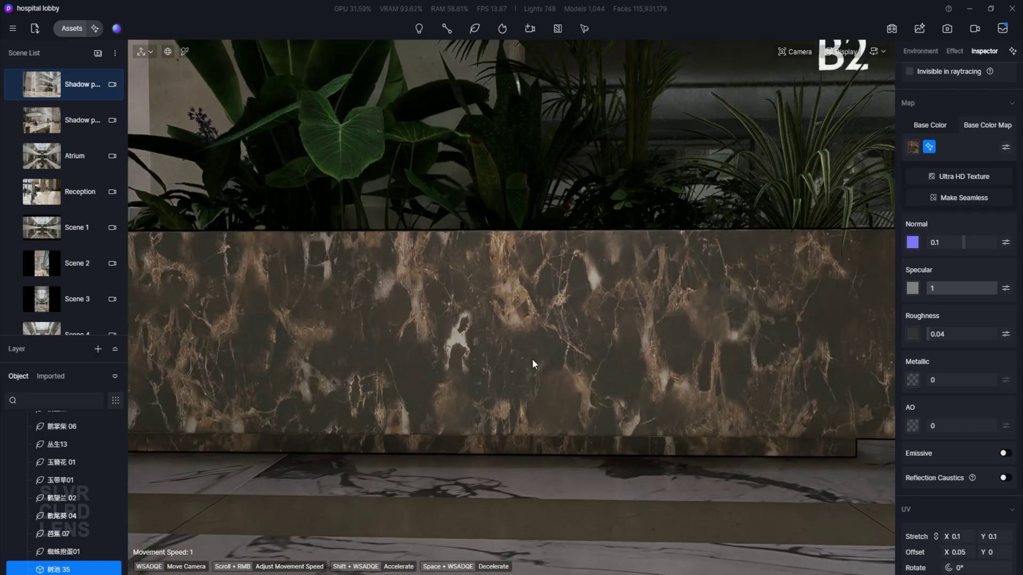
{"action": "scroll", "coordinate": [532, 359], "scroll_direction": "down", "scroll_amount": 5}
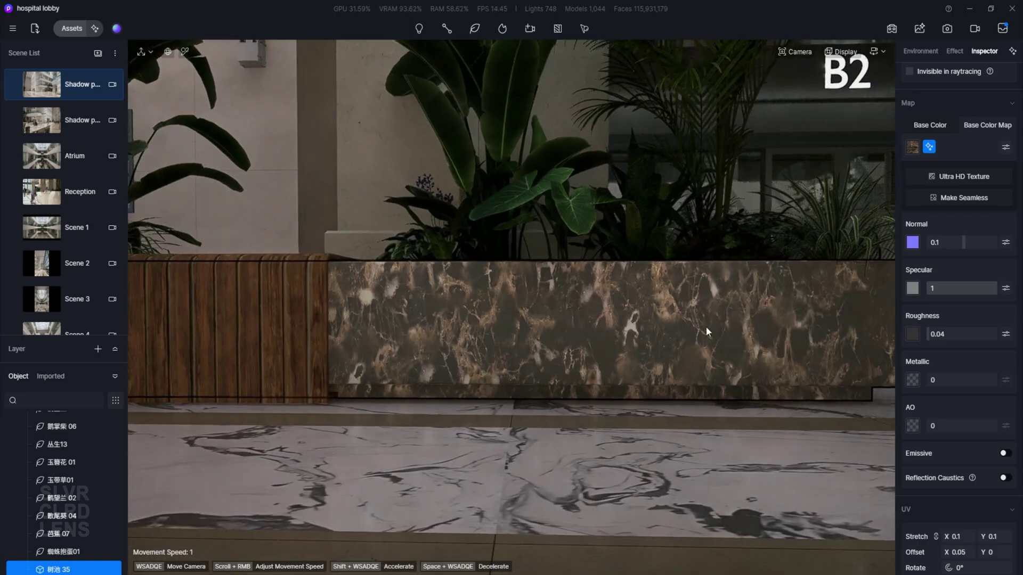
Fine-tune the X offset of the planter's brown granite texture.
{"action": "scroll", "coordinate": [969, 517], "scroll_direction": "down", "scroll_amount": 2}
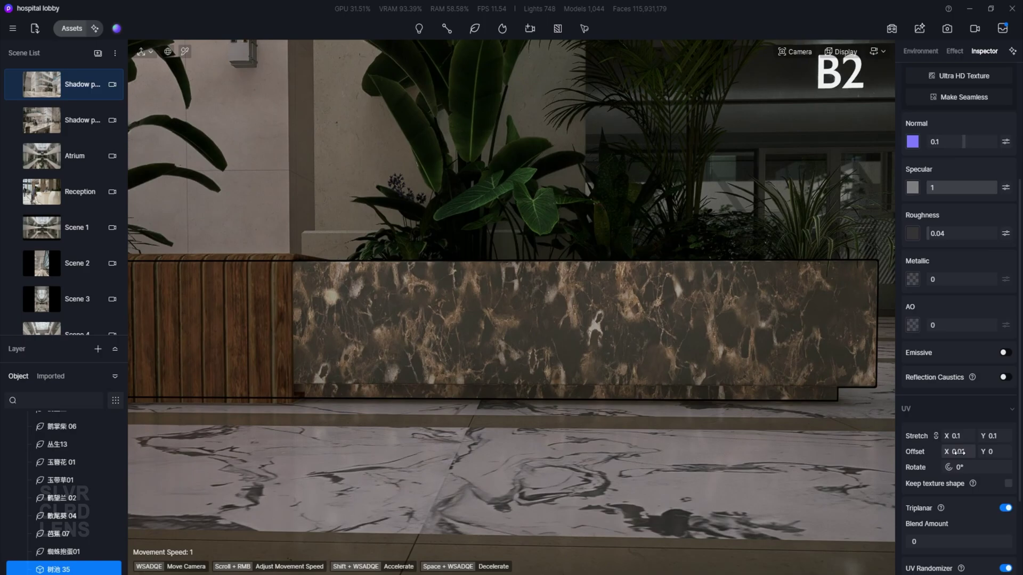
{"action": "left_click_drag", "start_coordinate": [959, 452], "coordinate": [962, 455]}
{"action": "left_click_drag", "start_coordinate": [962, 455], "coordinate": [964, 454]}
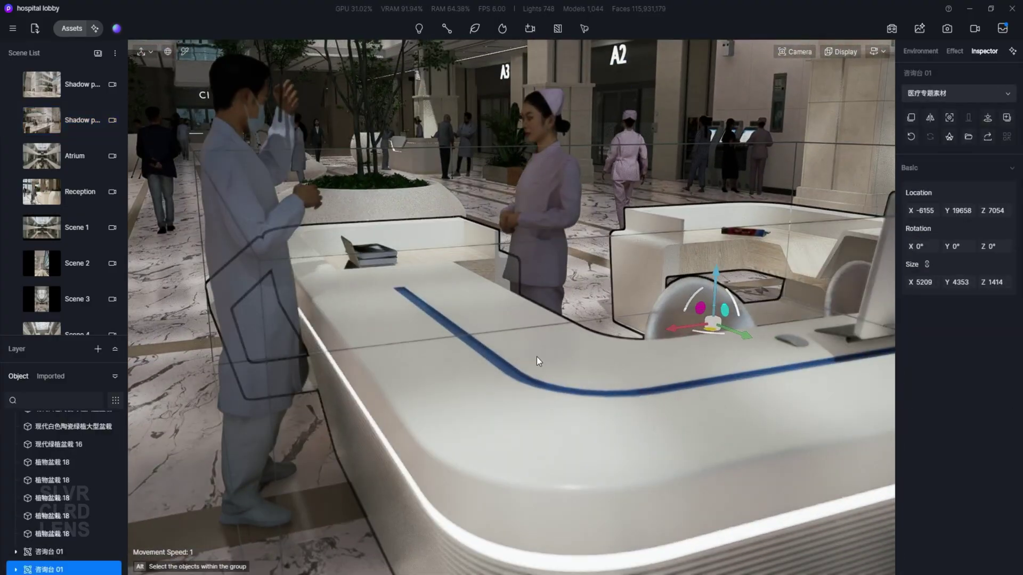
Open the online asset library and search the models for "notebook".
{"action": "left_click", "coordinate": [86, 29]}
{"action": "left_click", "coordinate": [118, 151]}
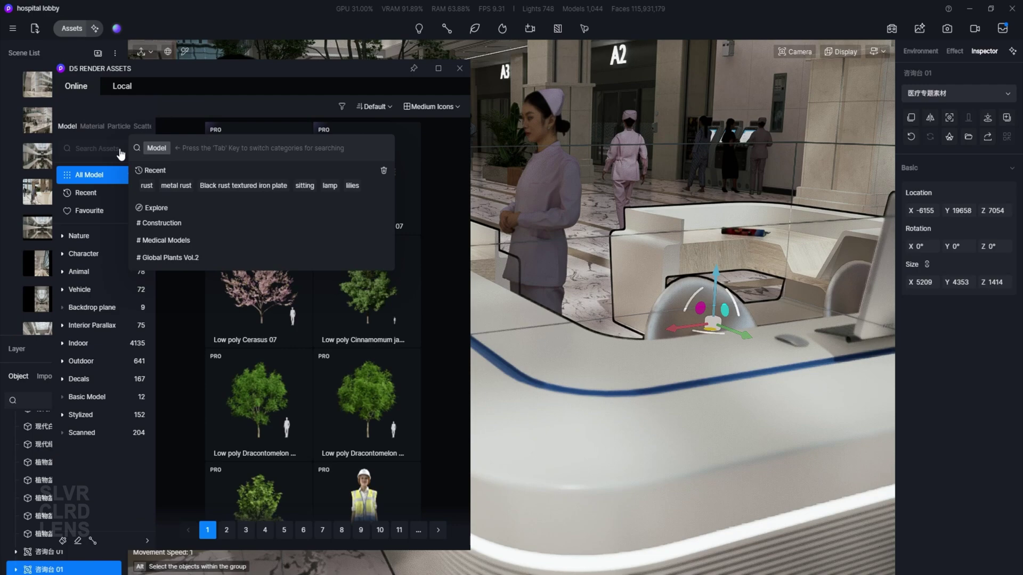
{"action": "type", "text": "notebook"}
{"action": "key", "text": "Return"}
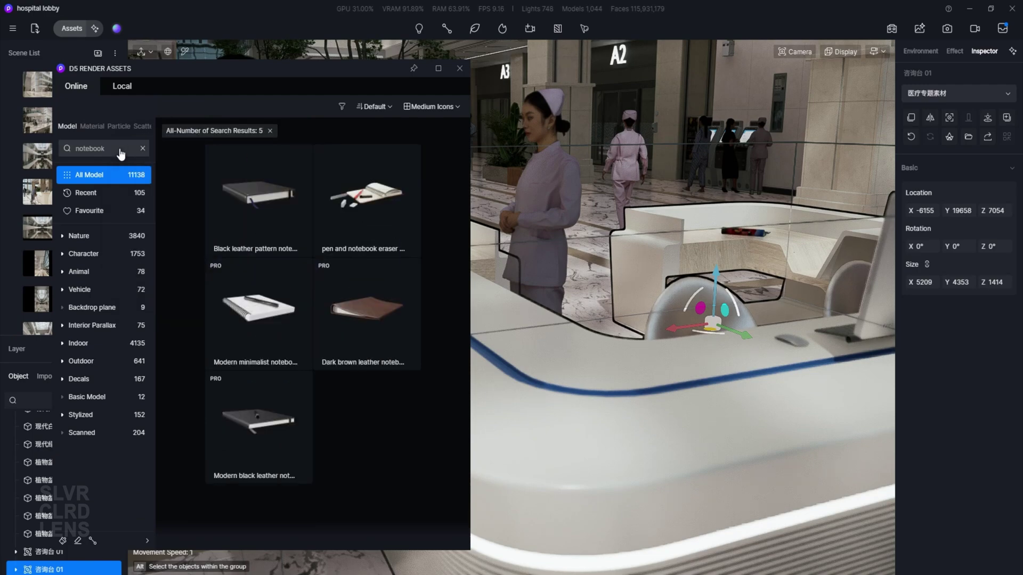
Search the online model library for "mug".
{"action": "left_click", "coordinate": [123, 154]}
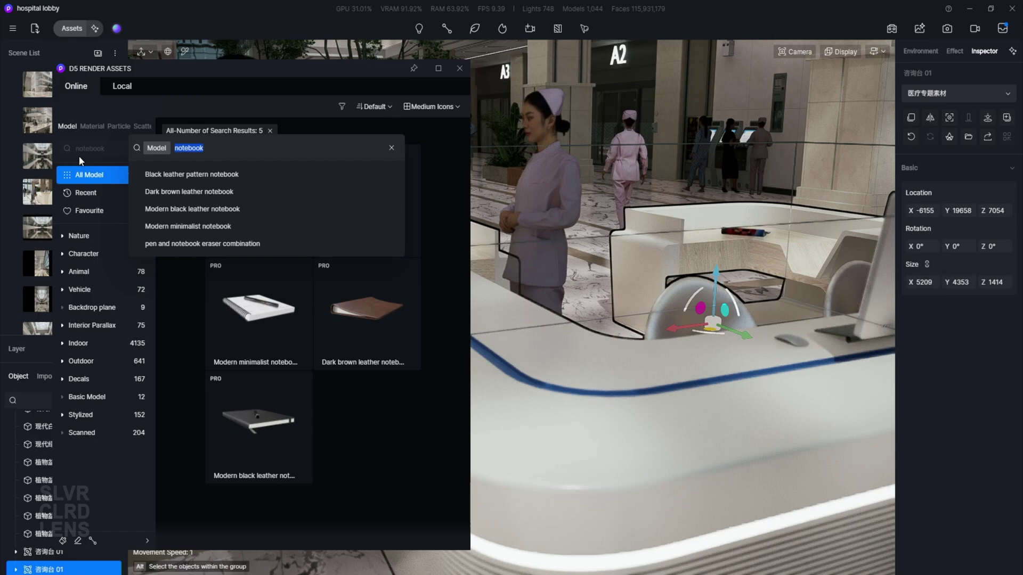
{"action": "type", "text": "mug"}
{"action": "key", "text": "Return"}
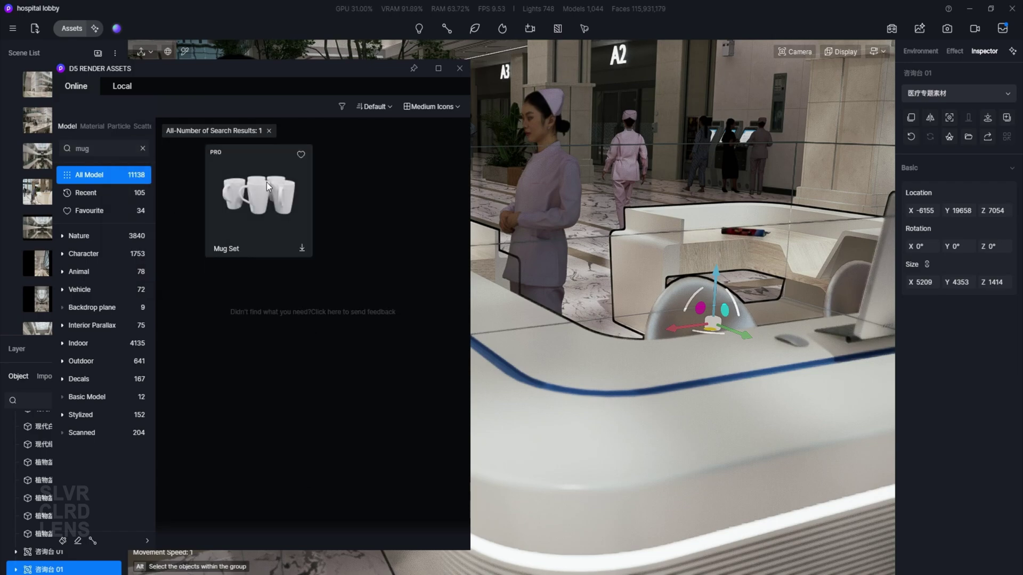
Clear the mug search, reposition the asset library window, and search the models for "sunglasses".
{"action": "left_click", "coordinate": [143, 148]}
{"action": "left_click", "coordinate": [118, 154]}
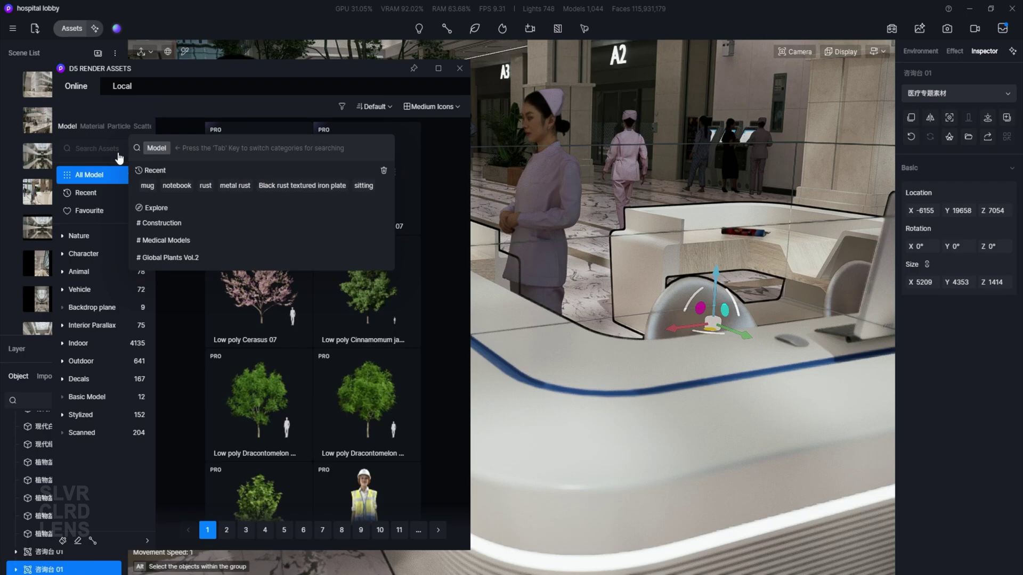
{"action": "left_click_drag", "start_coordinate": [193, 63], "coordinate": [216, 48]}
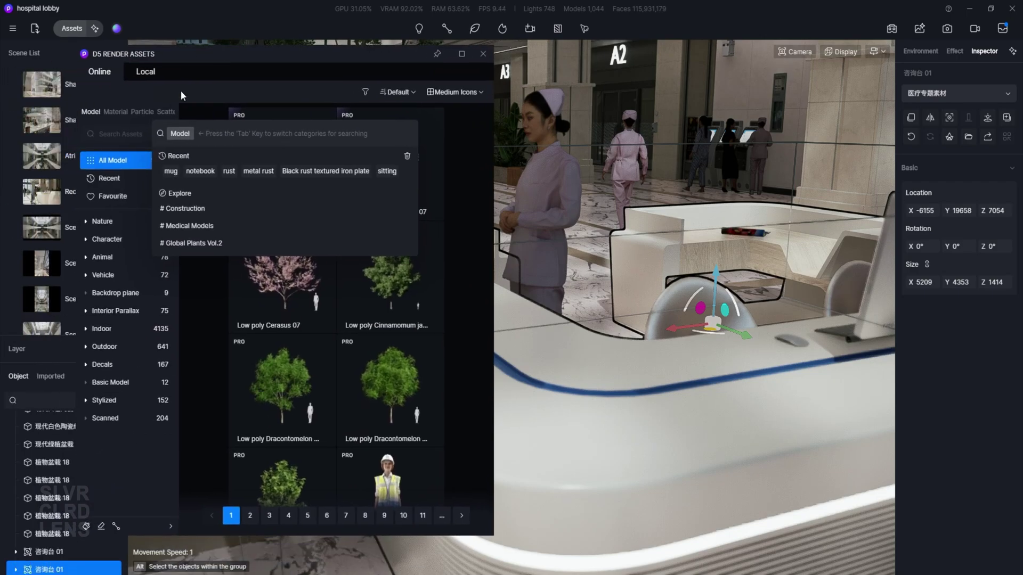
{"action": "type", "text": "sunglasses"}
{"action": "key", "text": "Return"}
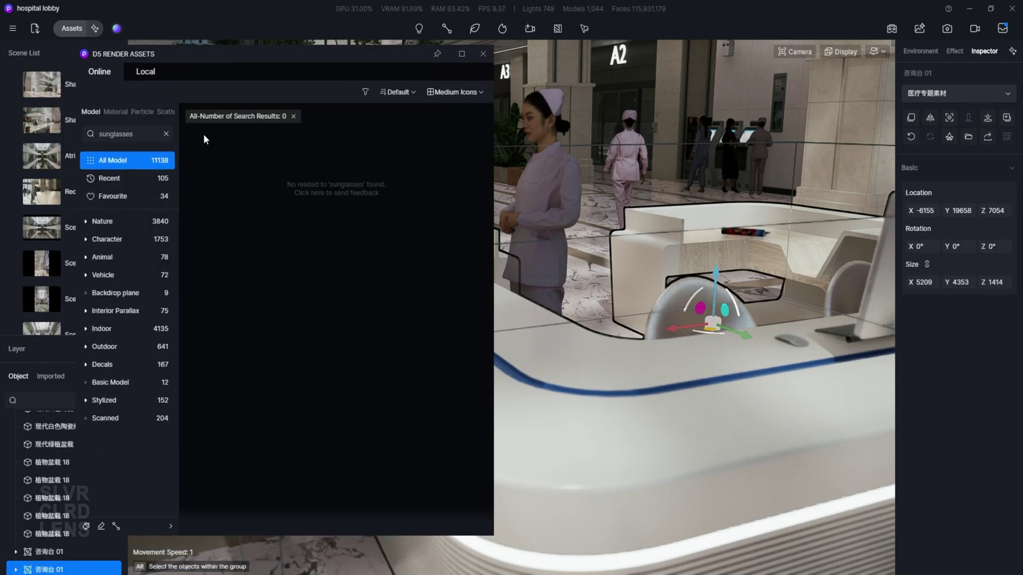
Clear the sunglasses search, close the asset library and open the Text to 3D generator.
{"action": "left_click", "coordinate": [165, 134]}
{"action": "left_click", "coordinate": [482, 53]}
{"action": "left_click", "coordinate": [95, 28]}
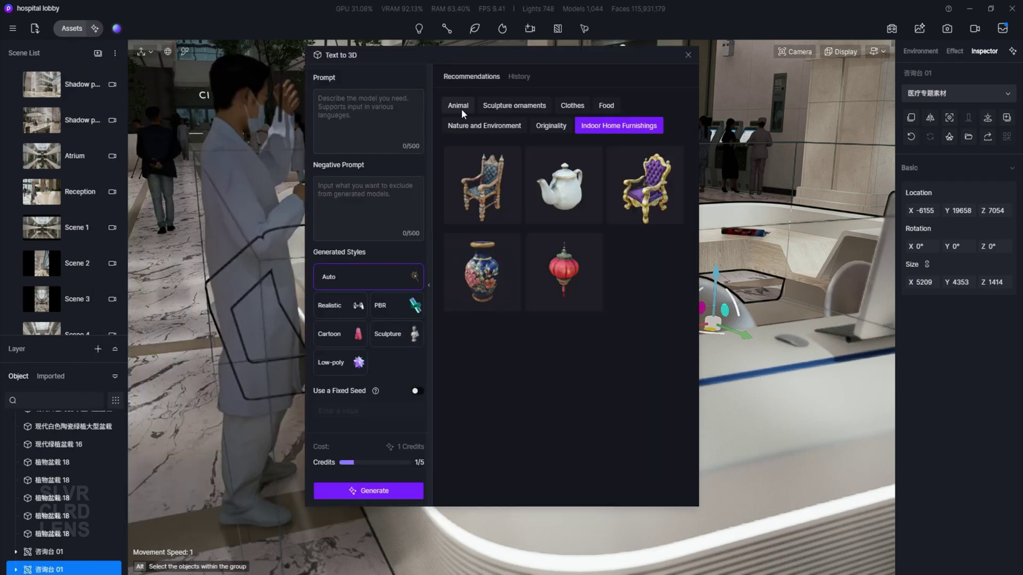
Browse the recommended Text to 3D models by category, including Nature and Environment, Clothes, Food and Sculpture ornaments.
{"action": "left_click", "coordinate": [572, 105]}
{"action": "left_click", "coordinate": [512, 126]}
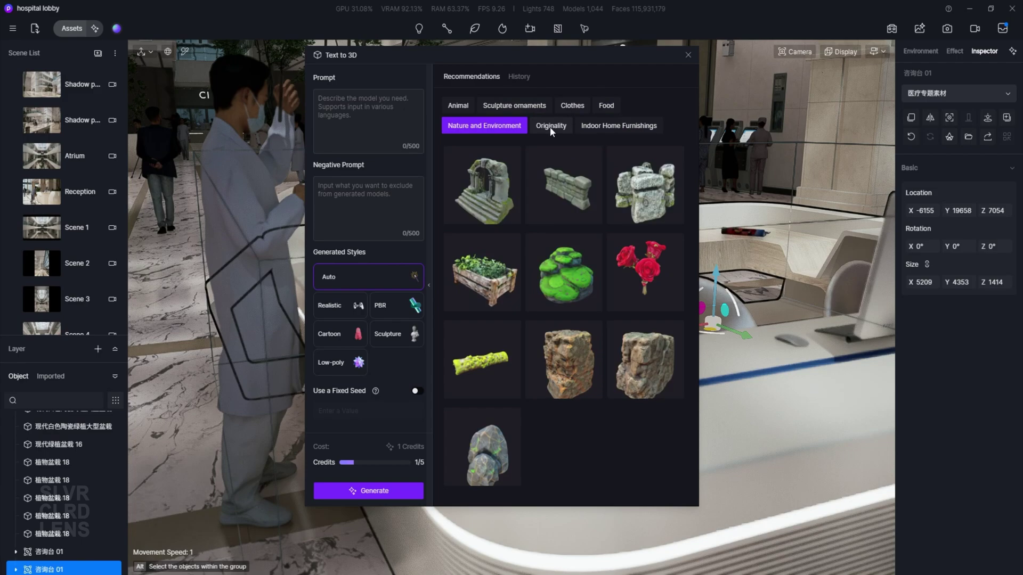
{"action": "left_click", "coordinate": [551, 126]}
{"action": "left_click", "coordinate": [604, 127]}
{"action": "left_click", "coordinate": [514, 105]}
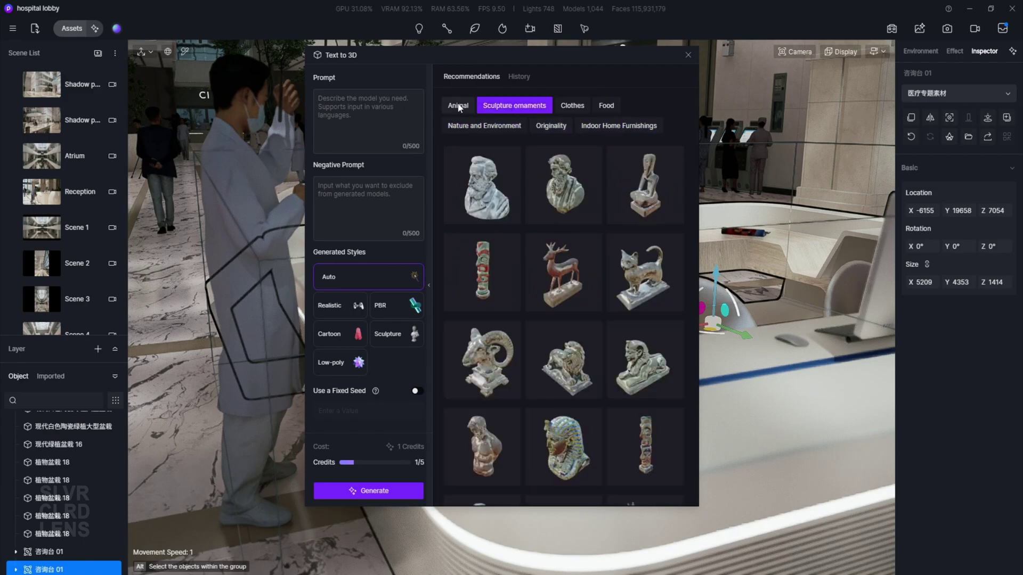
{"action": "left_click", "coordinate": [573, 106]}
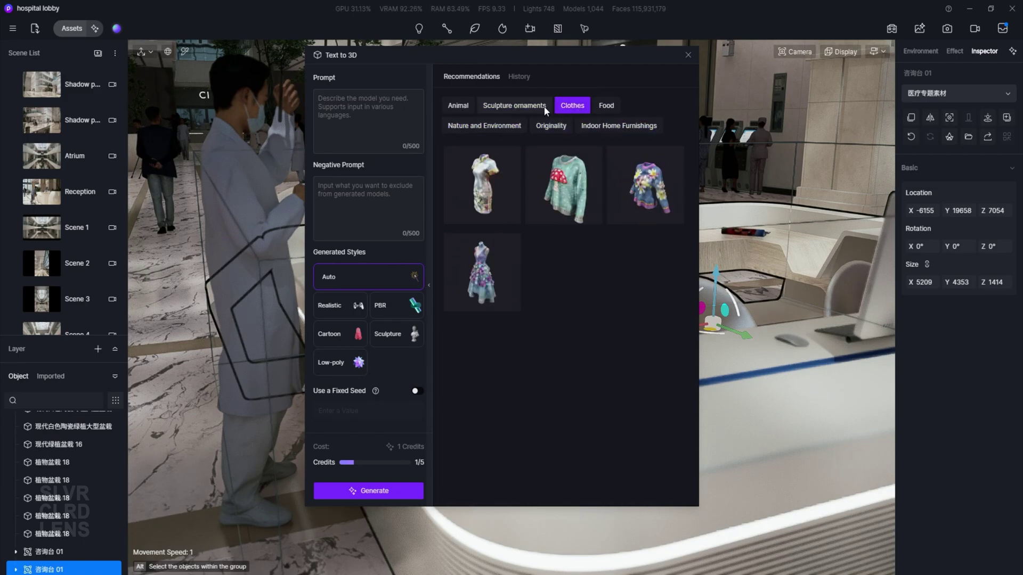
{"action": "left_click", "coordinate": [611, 105]}
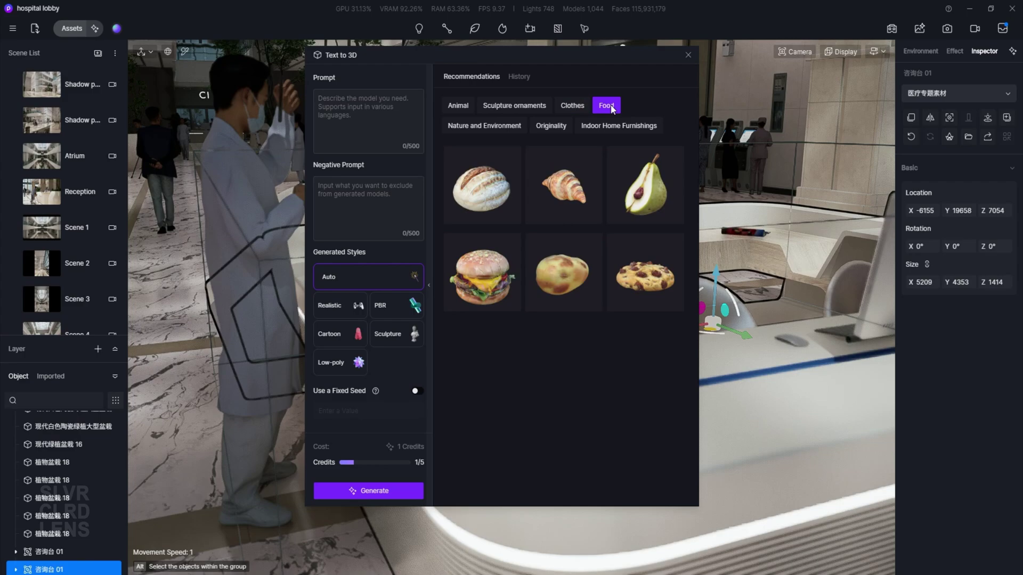
{"action": "left_click", "coordinate": [511, 107]}
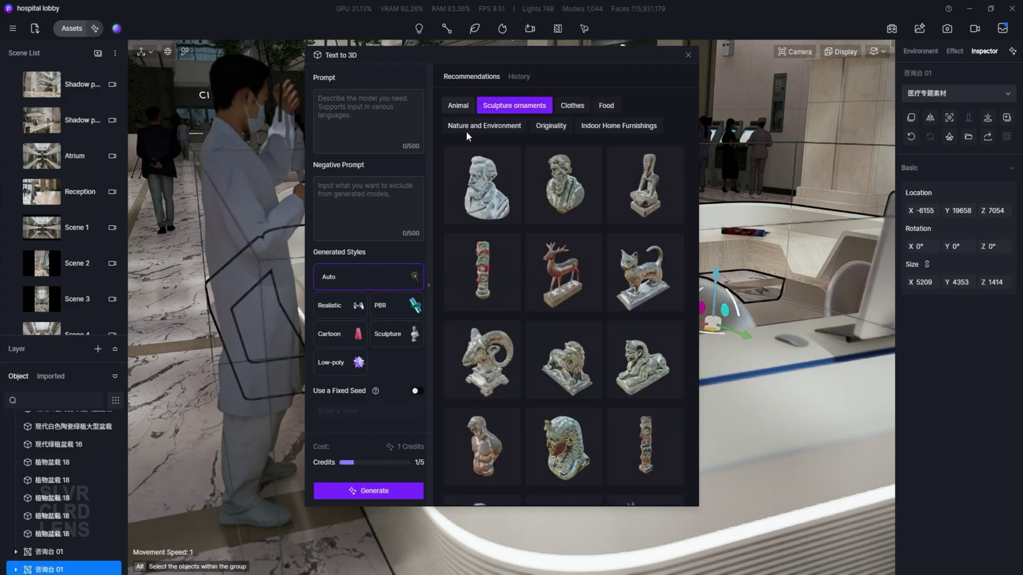
{"action": "scroll", "coordinate": [544, 322], "scroll_direction": "down", "scroll_amount": 10}
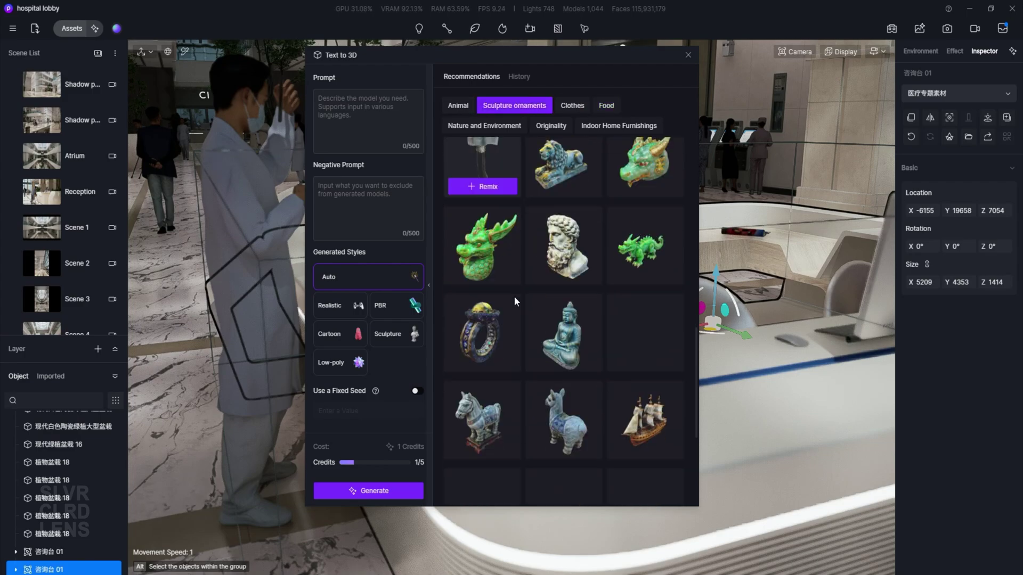
{"action": "scroll", "coordinate": [513, 296], "scroll_direction": "down", "scroll_amount": 2}
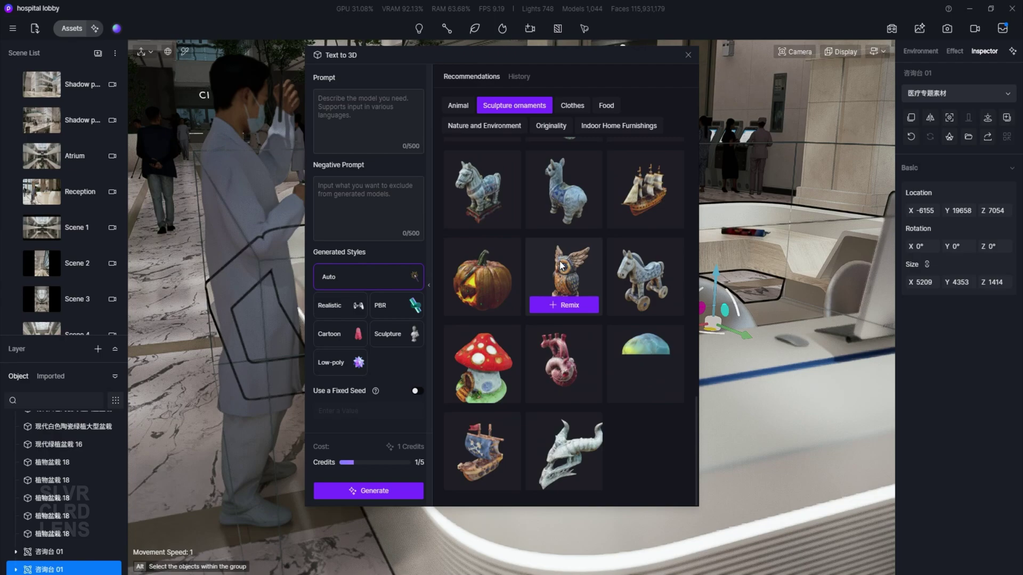
Generate a 3D model from the prompt "abstract glass trophy" in the Sculpture style.
{"action": "left_click", "coordinate": [353, 117]}
{"action": "type", "text": "glass trophy"}
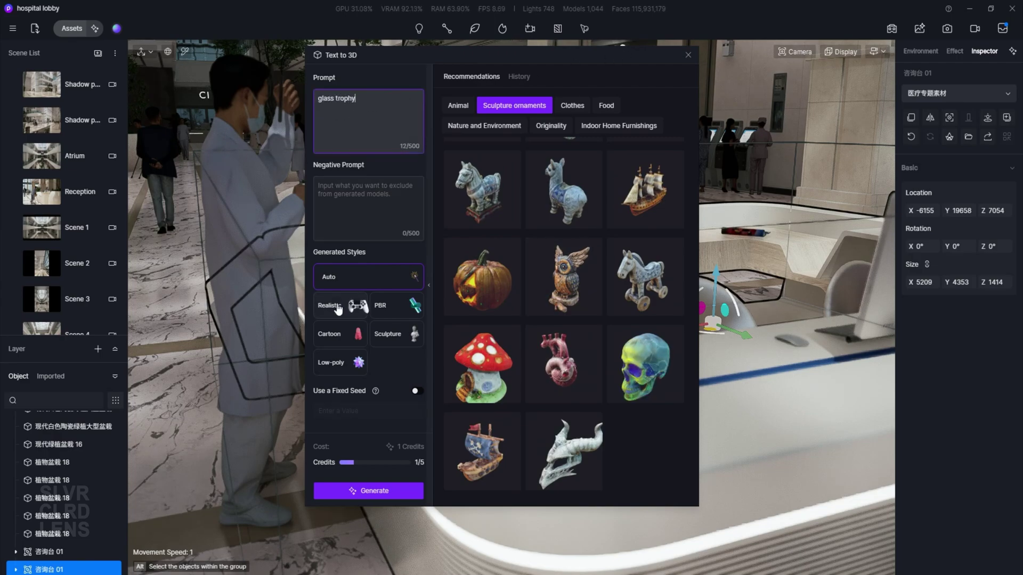
{"action": "left_click", "coordinate": [388, 334]}
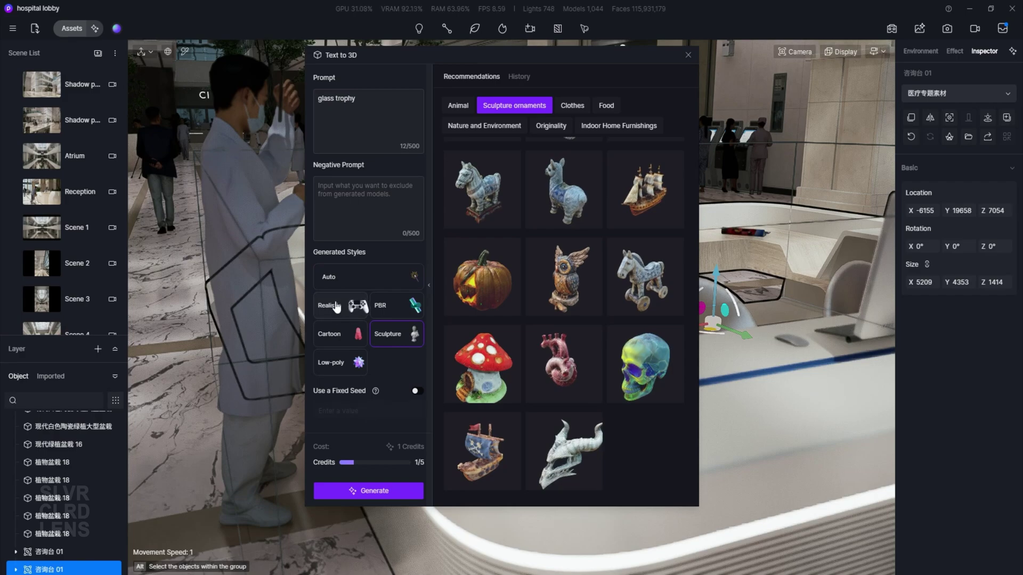
{"action": "left_click", "coordinate": [335, 98]}
{"action": "type", "text": "absta"}
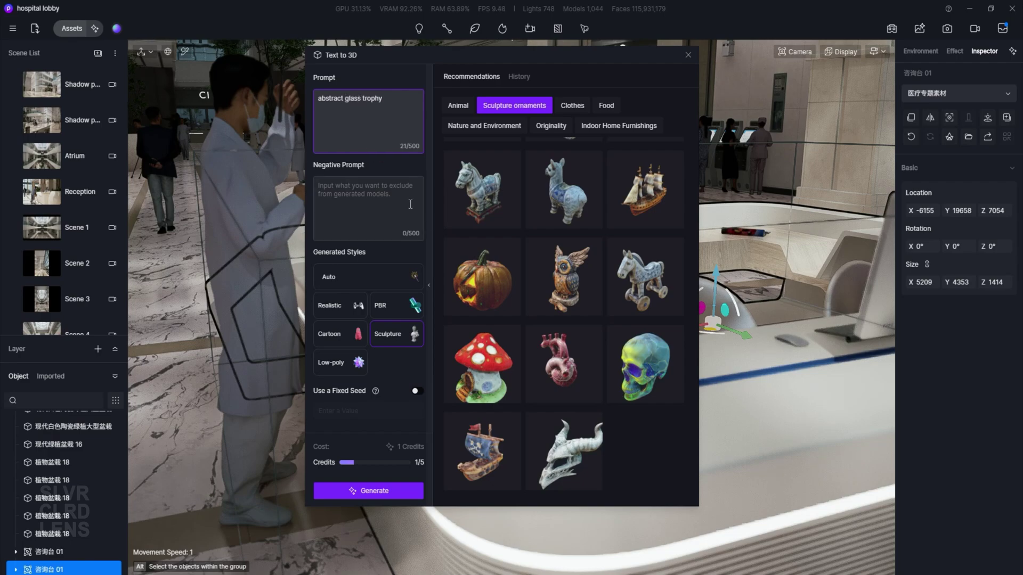
{"action": "left_click", "coordinate": [392, 493]}
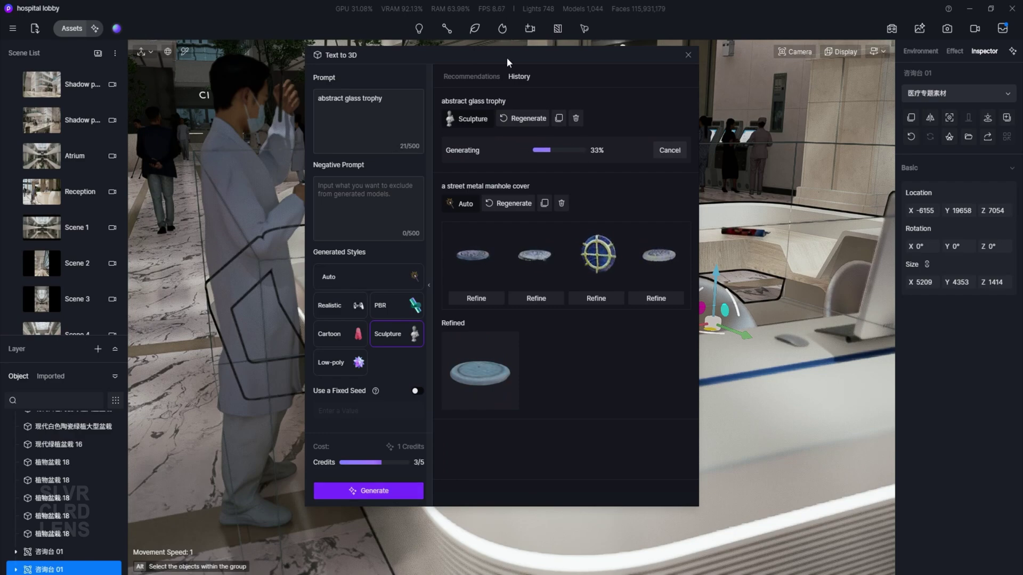
Refine the second generated trophy variant and place the refined model on the reception desk.
{"action": "left_click_drag", "start_coordinate": [506, 58], "coordinate": [248, 123]}
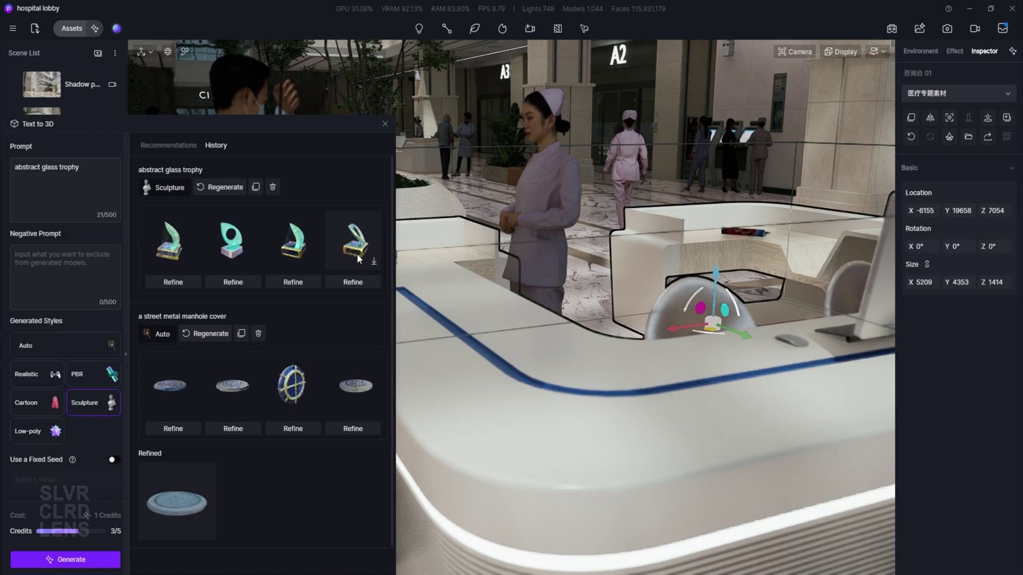
{"action": "left_click", "coordinate": [242, 279]}
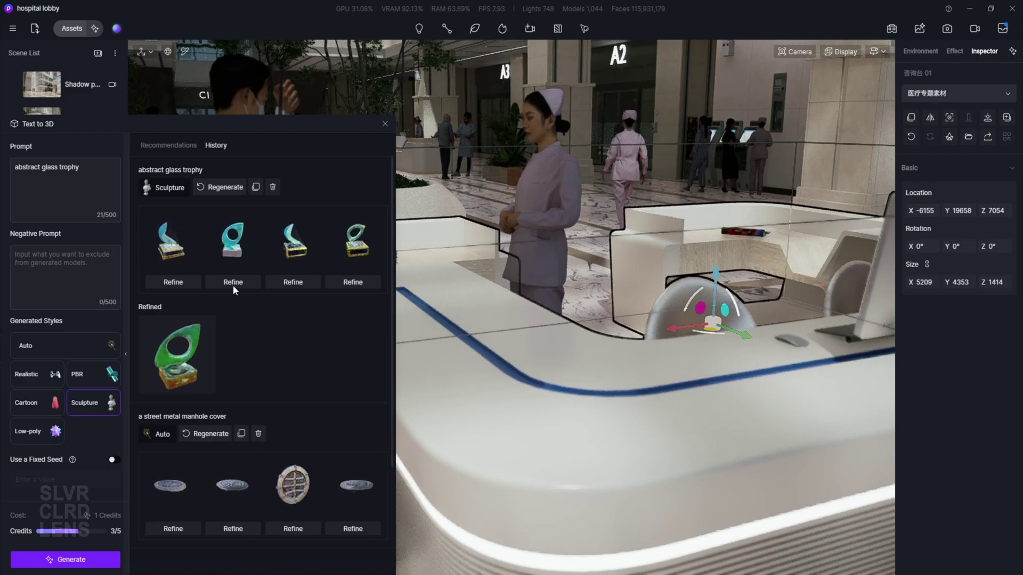
{"action": "mouse_move", "coordinate": [187, 378]}
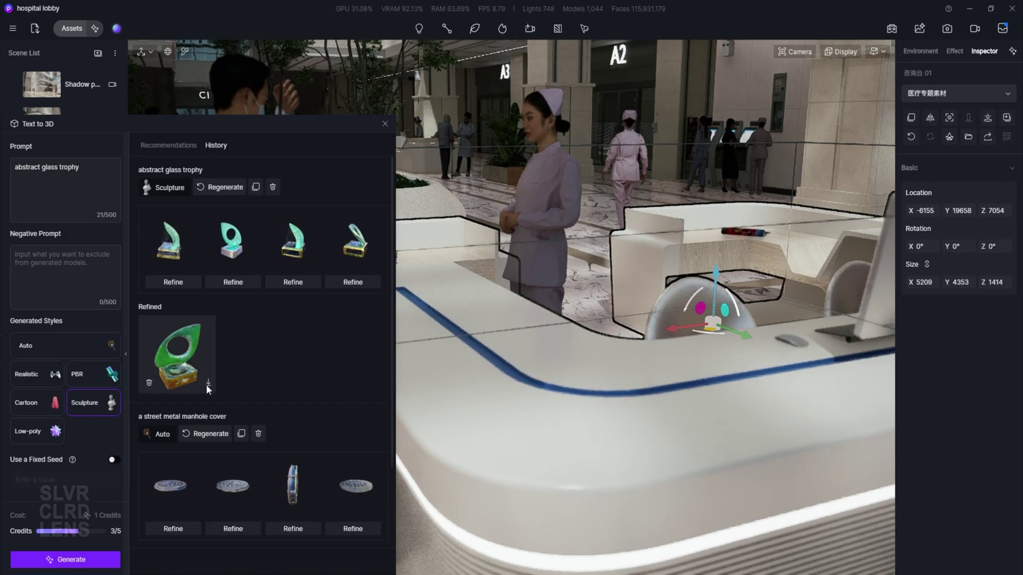
{"action": "left_click", "coordinate": [207, 383]}
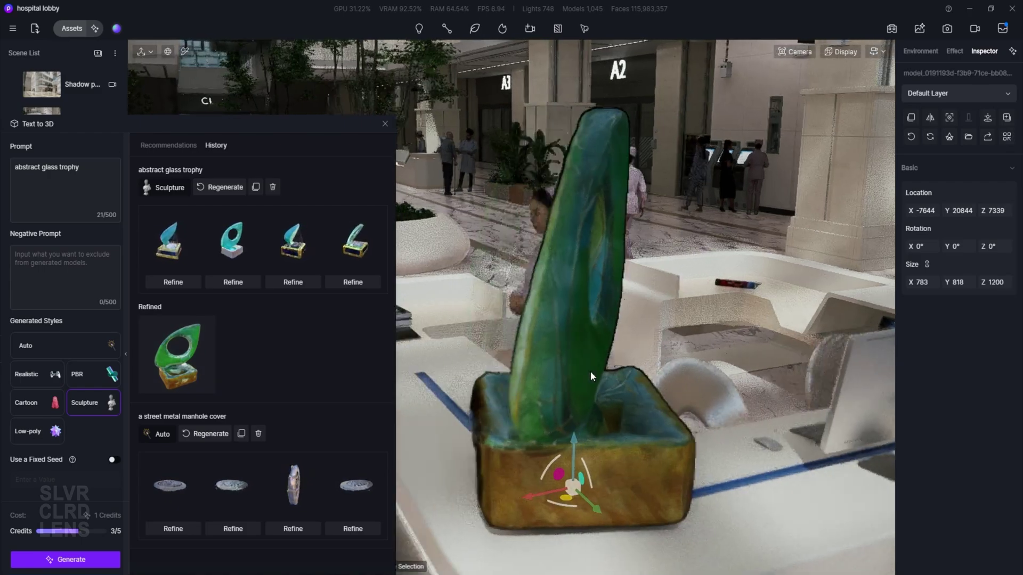
{"action": "right_click_drag", "start_coordinate": [590, 372], "coordinate": [709, 420]}
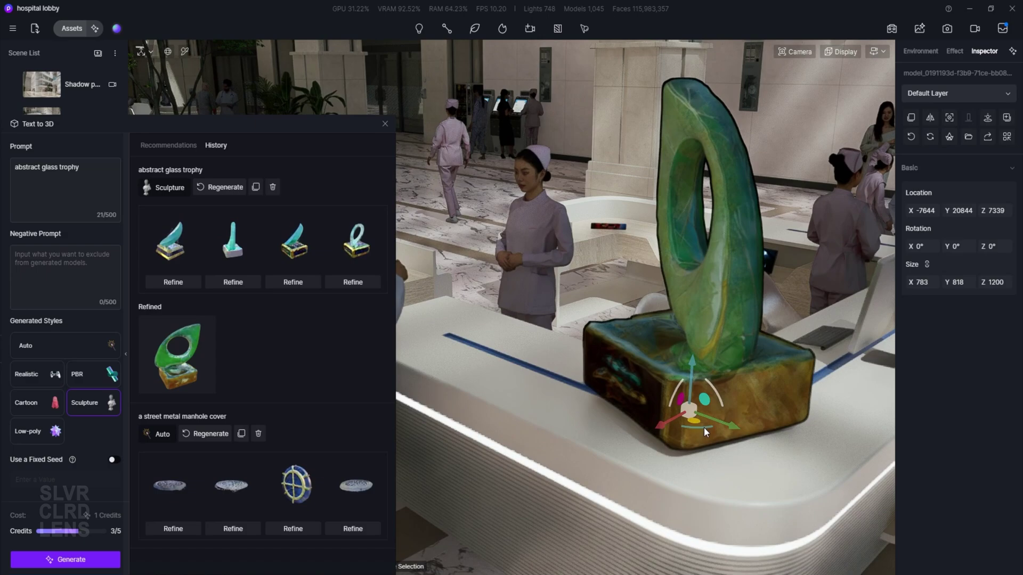
Rotate the trophy to 304° about Z and scale it proportionally to an X size of 150.
{"action": "left_click_drag", "start_coordinate": [704, 427], "coordinate": [676, 479]}
{"action": "left_click", "coordinate": [920, 282]}
{"action": "type", "text": "100"}
{"action": "key", "text": "Return"}
{"action": "left_click_drag", "start_coordinate": [922, 282], "coordinate": [930, 282]}
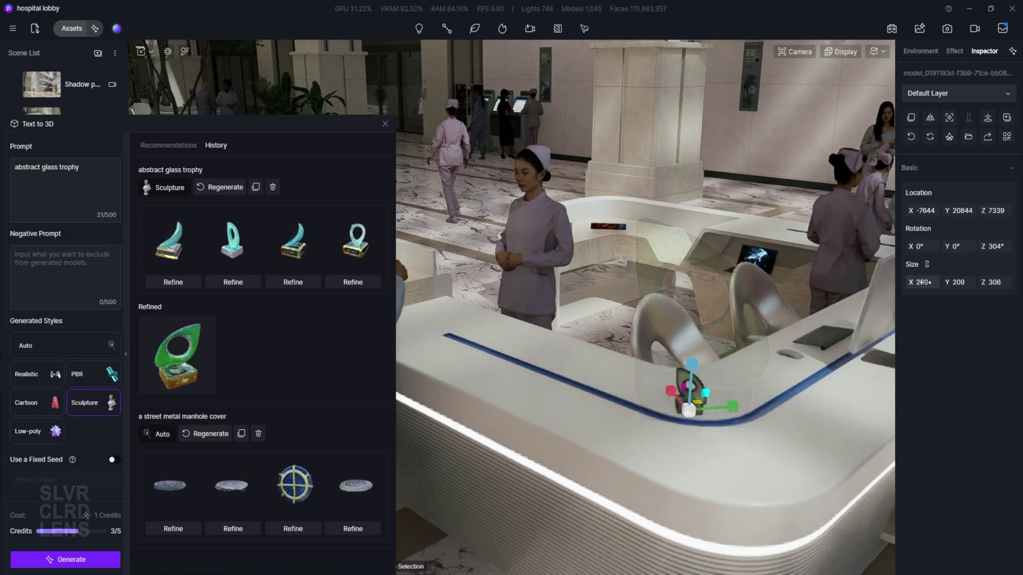
{"action": "left_click", "coordinate": [923, 282]}
{"action": "type", "text": "150"}
{"action": "key", "text": "Return"}
Move the trophy across the reception desk top to about X -7133, Y 21156.
{"action": "key", "text": "w"}
{"action": "left_click_drag", "start_coordinate": [699, 419], "coordinate": [792, 398]}
{"action": "right_click_drag", "start_coordinate": [791, 398], "coordinate": [673, 338]}
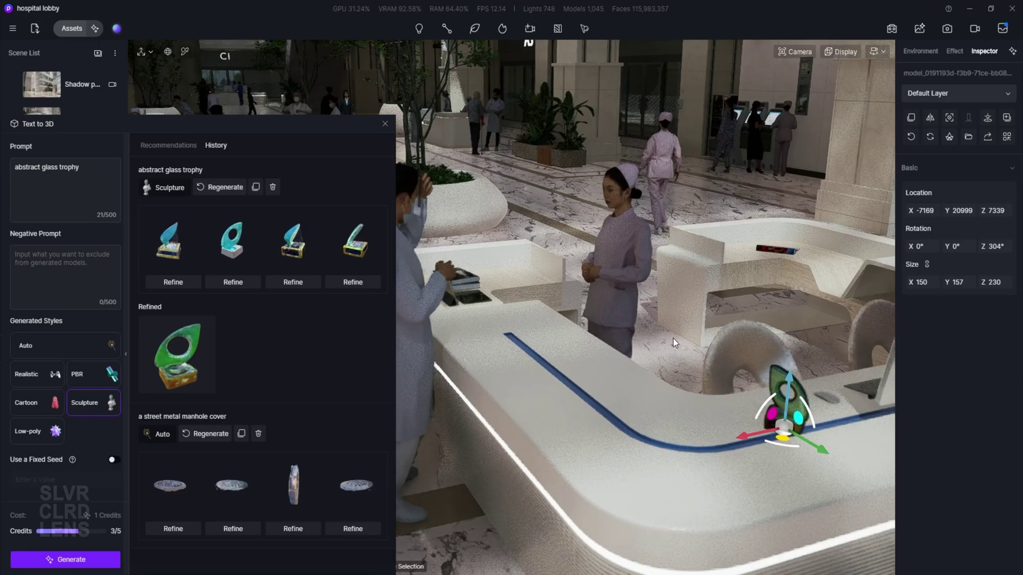
{"action": "left_click", "coordinate": [779, 420]}
{"action": "middle_click_drag", "start_coordinate": [779, 419], "coordinate": [771, 363]}
{"action": "left_click", "coordinate": [771, 363]}
{"action": "left_click_drag", "start_coordinate": [781, 356], "coordinate": [806, 384]}
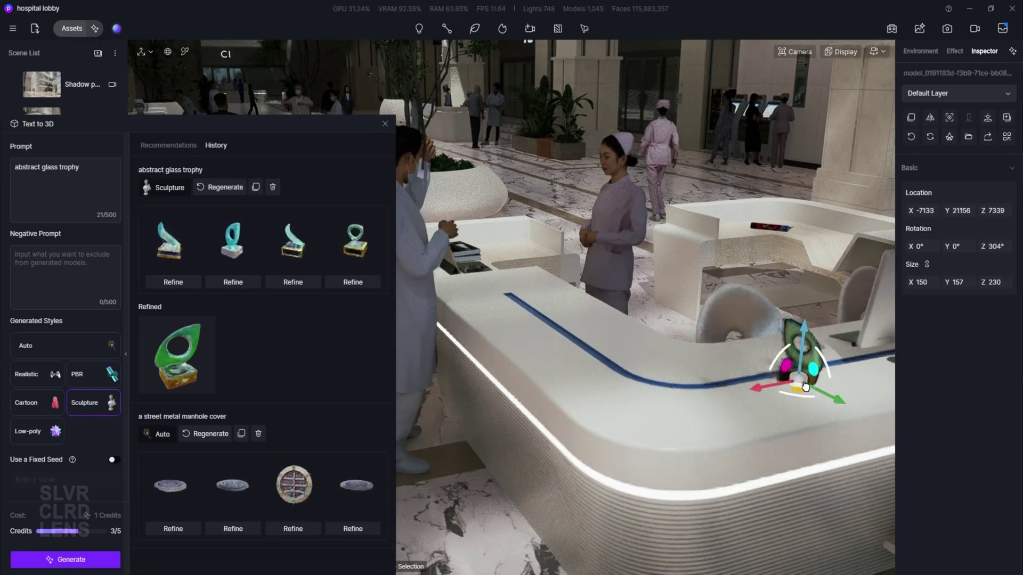
Slide the trophy along X to about -6073, between the two monitors on the reception desk.
{"action": "left_click", "coordinate": [63, 123]}
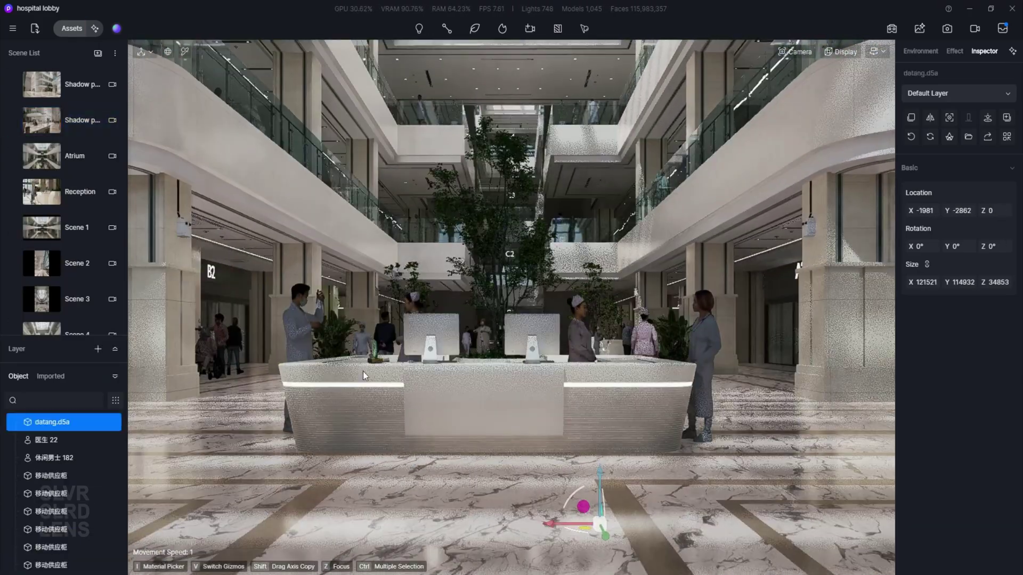
{"action": "left_click", "coordinate": [375, 356]}
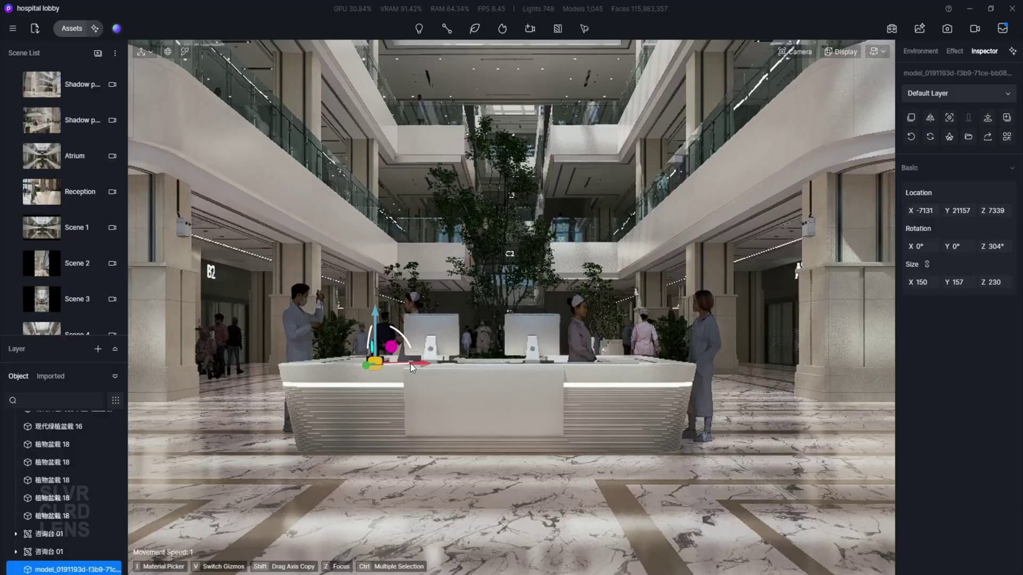
{"action": "left_click_drag", "start_coordinate": [411, 364], "coordinate": [504, 364]}
{"action": "key", "text": "z"}
Turn off the camera's depth of field and rotate the trophy about its vertical axis toward the desk's front.
{"action": "left_click", "coordinate": [794, 52]}
{"action": "left_click", "coordinate": [825, 193]}
{"action": "key", "text": "e"}
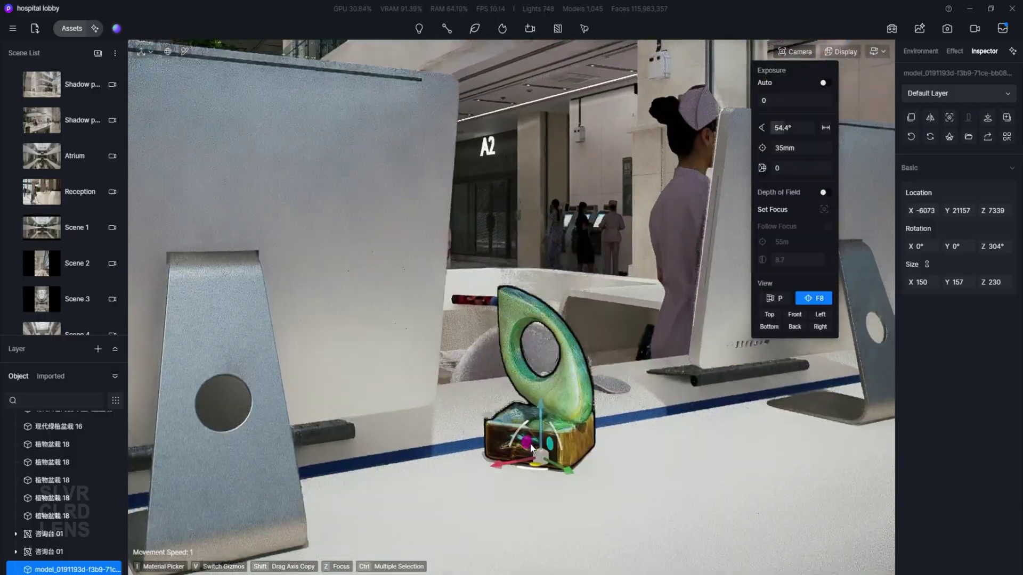
{"action": "left_click_drag", "start_coordinate": [539, 466], "coordinate": [520, 432]}
{"action": "left_click", "coordinate": [548, 166]}
Frame the reception desk head-on with the trophy between the monitors and save the view as a scene named Trophy shot.
{"action": "left_click", "coordinate": [41, 120]}
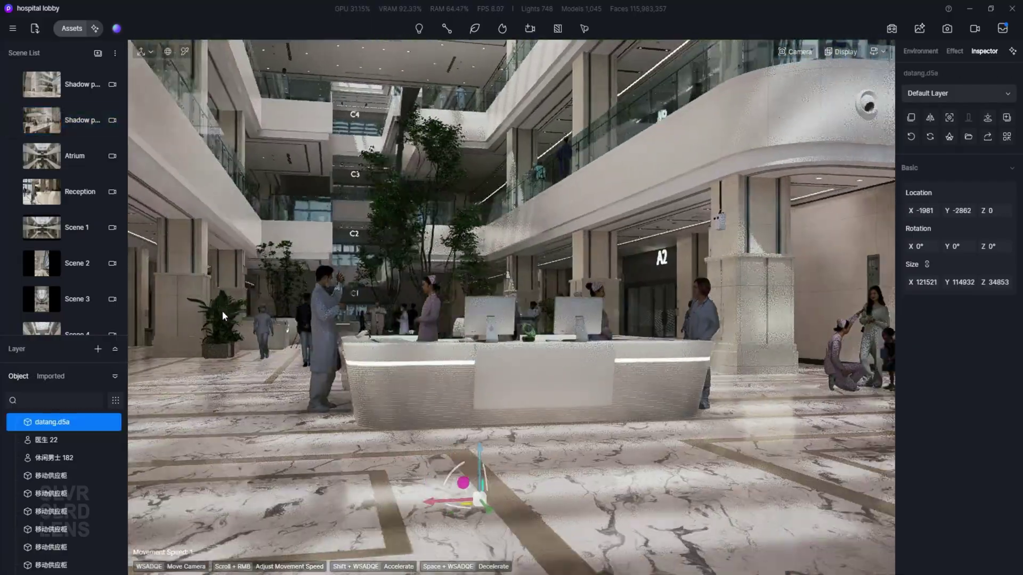
{"action": "key", "text": "w"}
{"action": "right_click_drag", "start_coordinate": [222, 311], "coordinate": [462, 340]}
{"action": "left_click", "coordinate": [449, 338]}
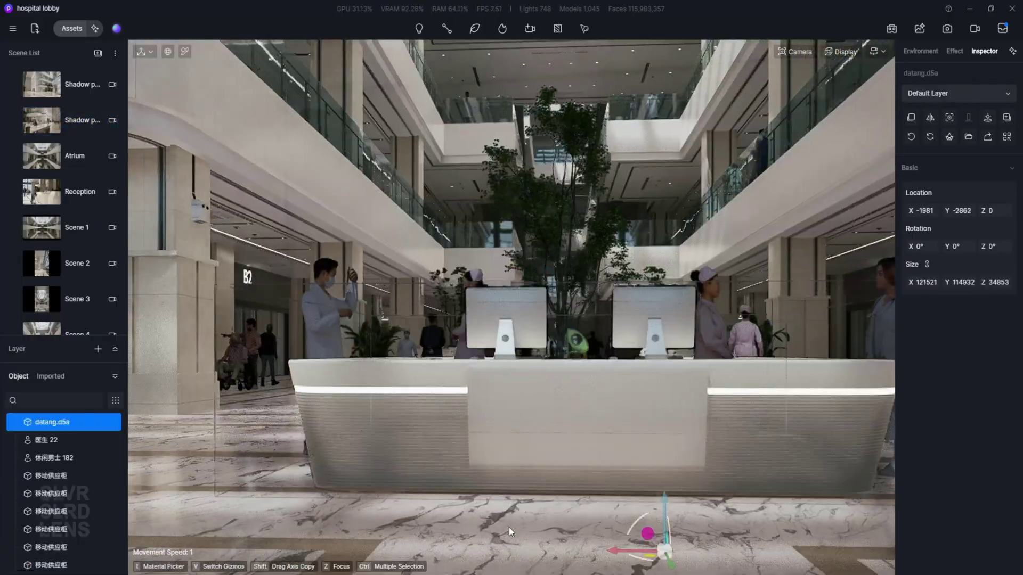
{"action": "right_click_drag", "start_coordinate": [510, 528], "coordinate": [636, 406]}
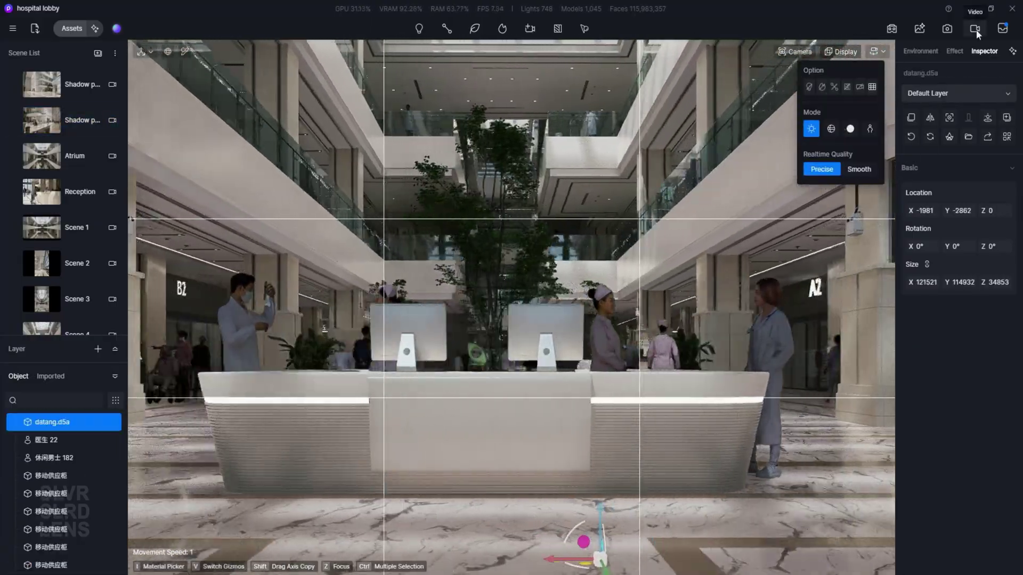
{"action": "left_click", "coordinate": [947, 28]}
{"action": "scroll", "coordinate": [52, 140], "scroll_direction": "down", "scroll_amount": 3}
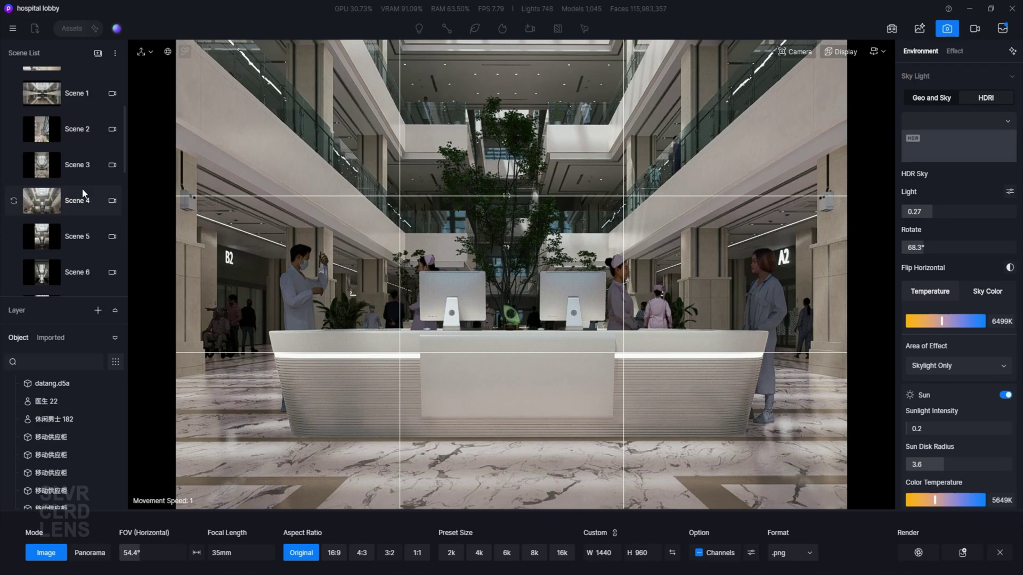
{"action": "scroll", "coordinate": [82, 71], "scroll_direction": "up", "scroll_amount": 3}
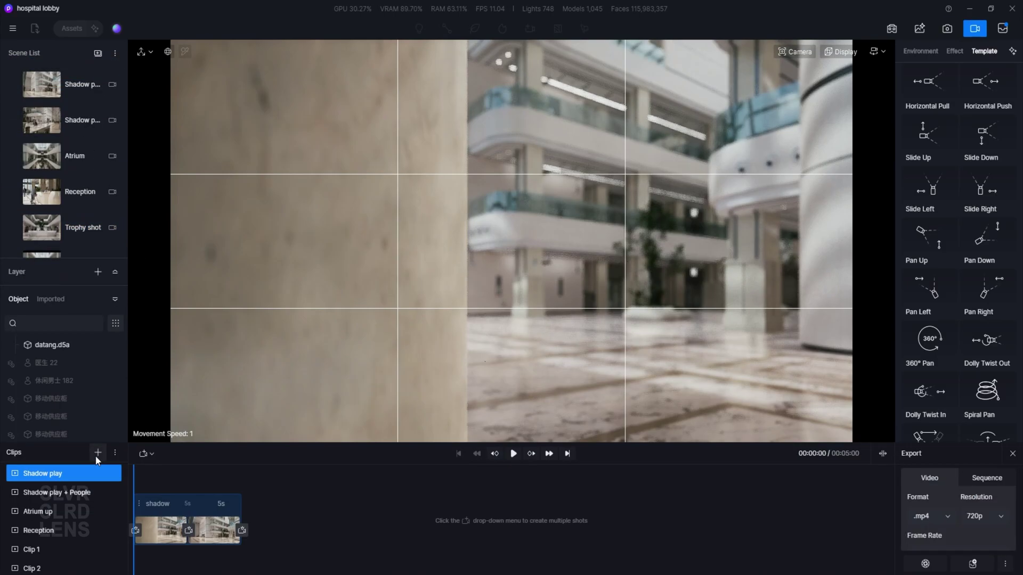
Create a 10 s video clip named Trophy shot that moves in over the reception desk toward the tree planter, and preview it.
{"action": "left_click", "coordinate": [97, 452]}
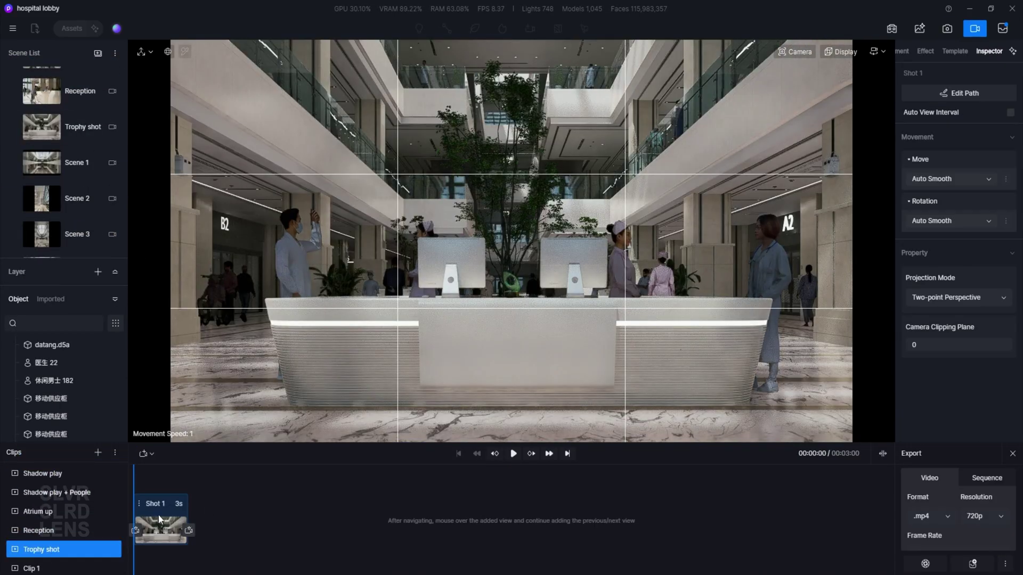
{"action": "key", "text": "w"}
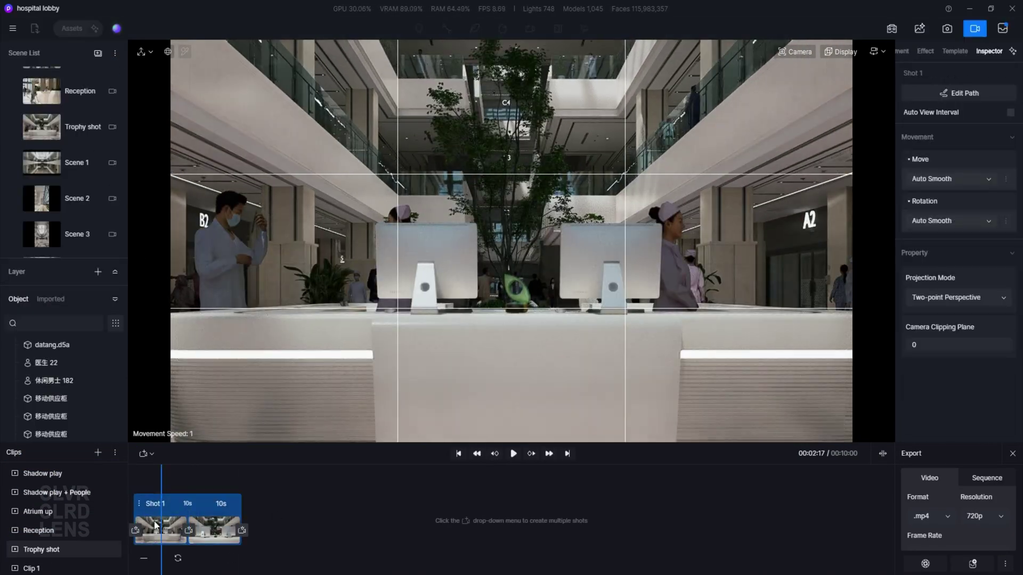
{"action": "left_click", "coordinate": [513, 453]}
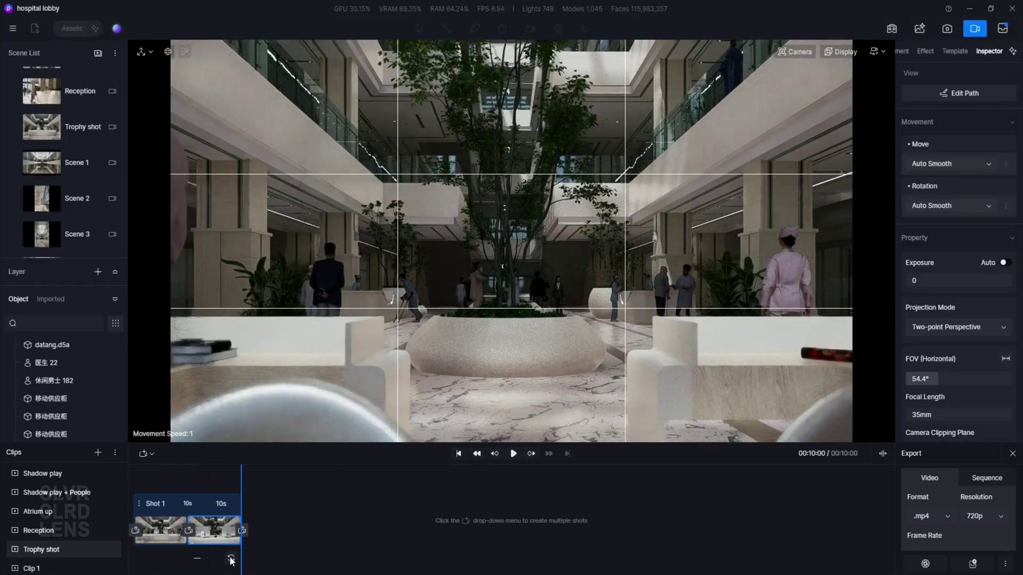
{"action": "left_click", "coordinate": [513, 453]}
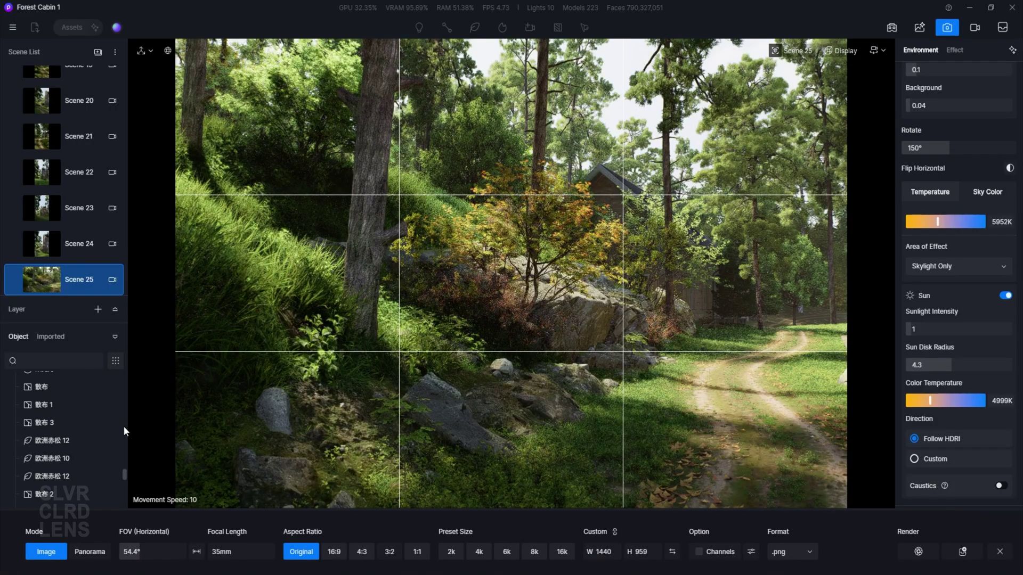
Try the 16:9, 4:3, 3:2 and 1:1 aspect ratios for the forest cabin image and return to Original.
{"action": "left_click", "coordinate": [333, 552]}
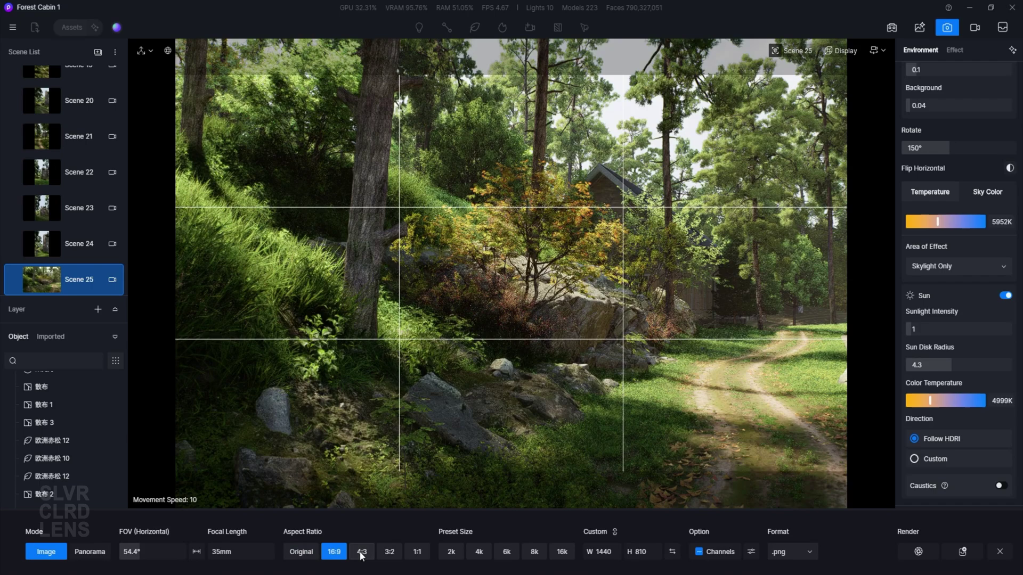
{"action": "left_click", "coordinate": [362, 552]}
{"action": "left_click", "coordinate": [389, 552]}
{"action": "left_click", "coordinate": [417, 552]}
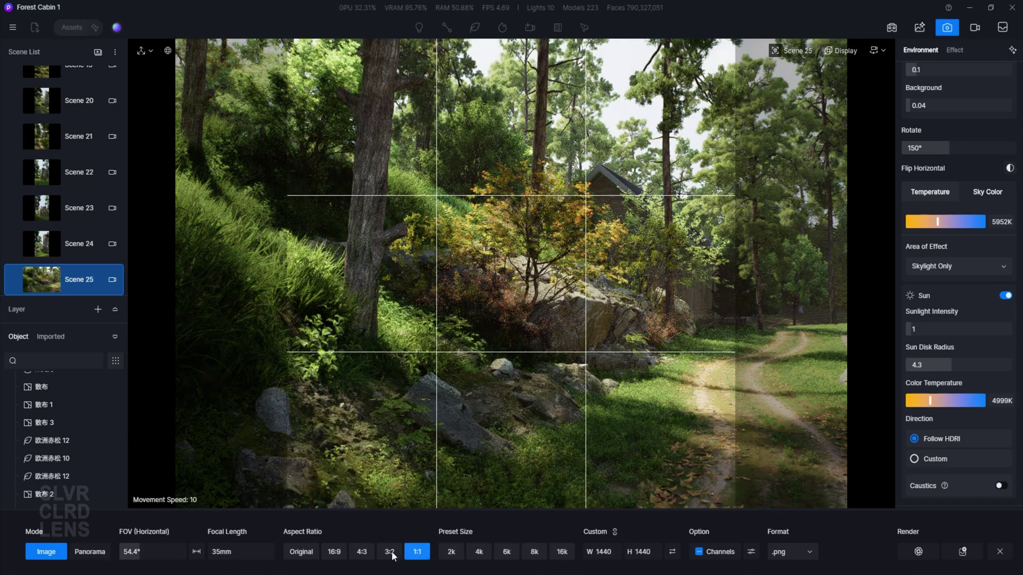
{"action": "left_click", "coordinate": [301, 553]}
Enable the AI Enhancer channel and render the forest cabin's Scene 25 as a .png image.
{"action": "left_click", "coordinate": [751, 553]}
{"action": "left_click", "coordinate": [727, 544]}
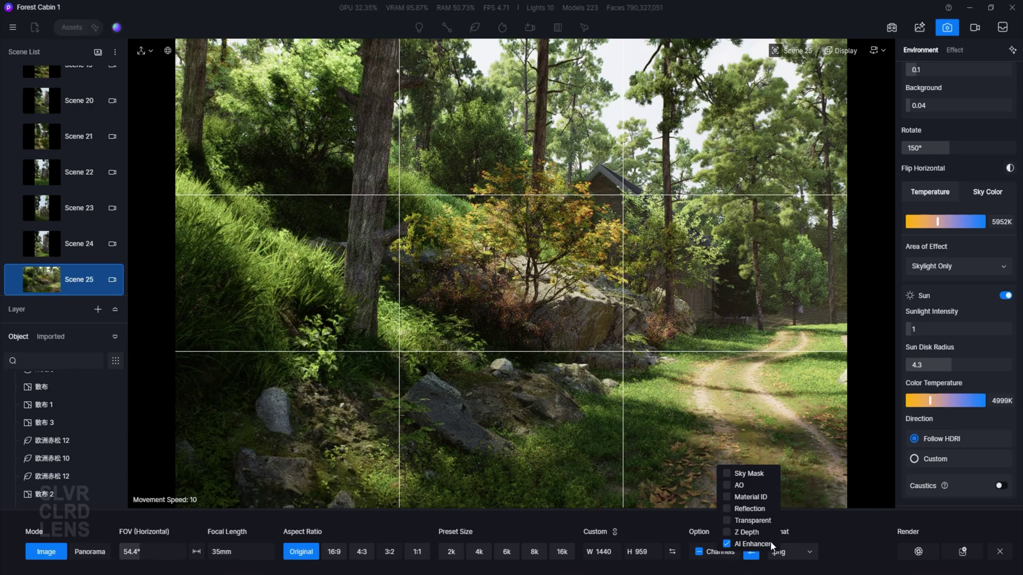
{"action": "left_click", "coordinate": [810, 552]}
{"action": "scroll", "coordinate": [804, 532], "scroll_direction": "up", "scroll_amount": 1}
{"action": "left_click", "coordinate": [859, 542]}
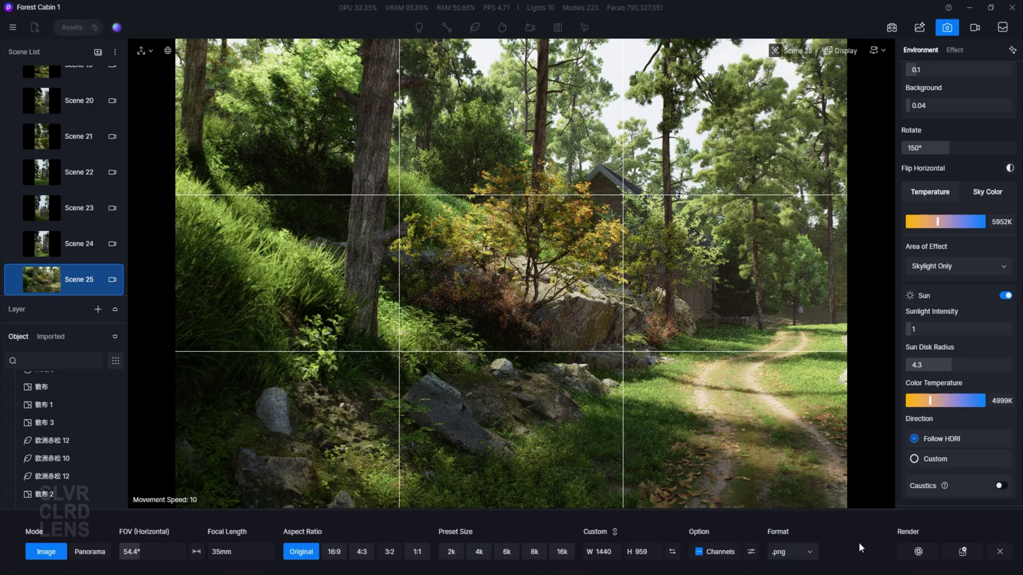
{"action": "left_click", "coordinate": [918, 552]}
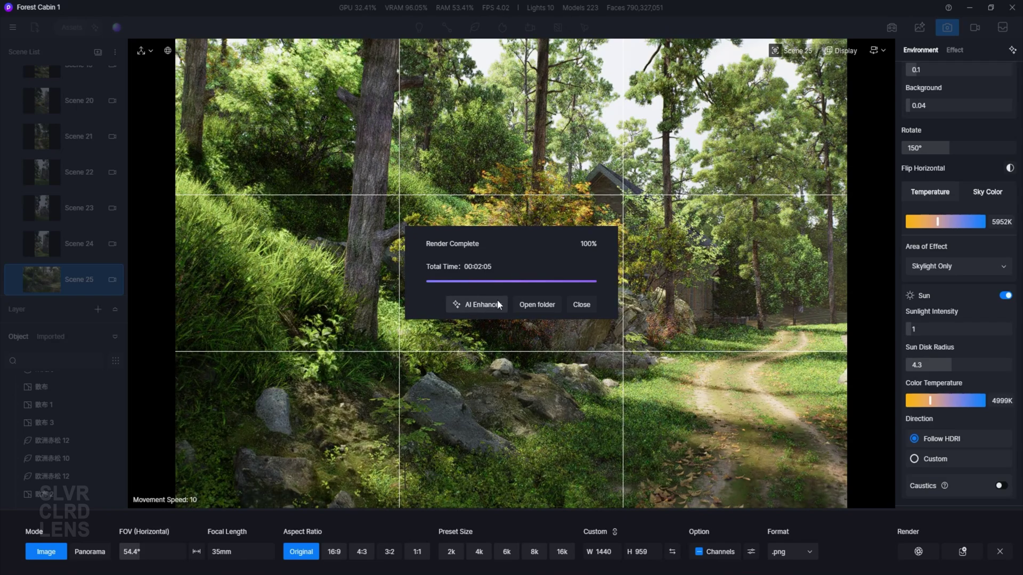
Open the finished forest cabin render in AI Enhancer and review its existing enhancement tasks.
{"action": "left_click", "coordinate": [484, 306]}
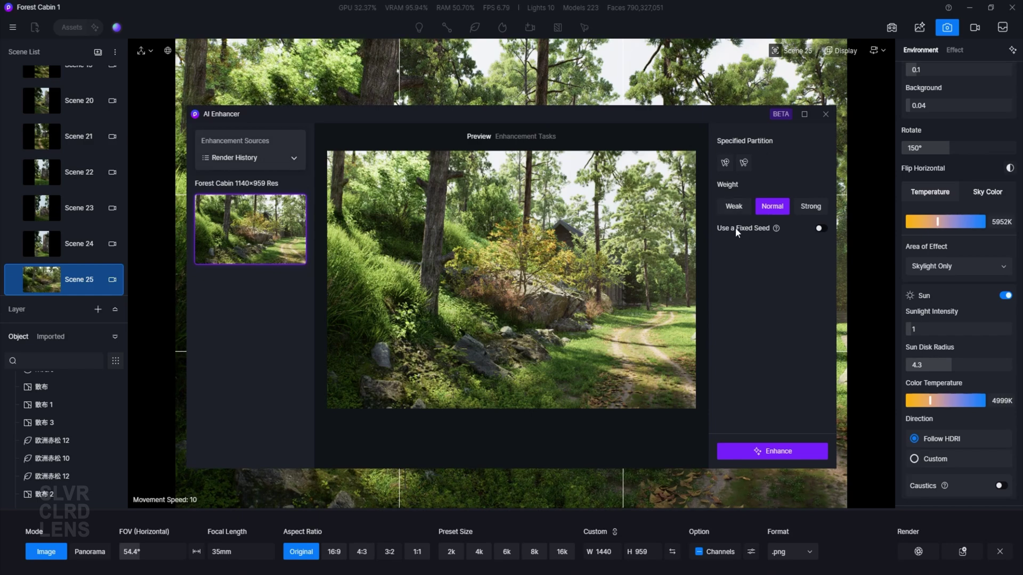
{"action": "mouse_move", "coordinate": [775, 228]}
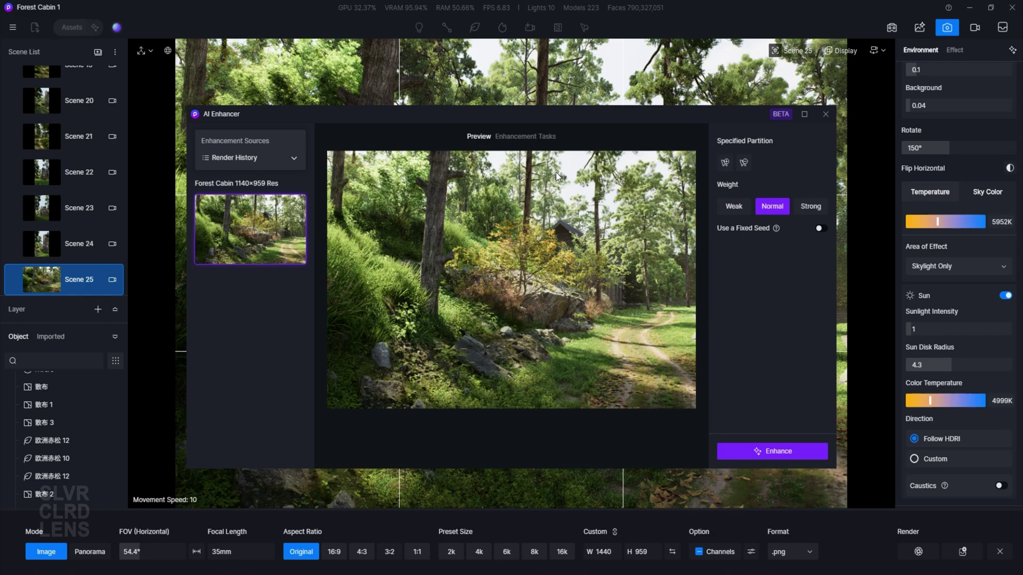
{"action": "left_click", "coordinate": [533, 138]}
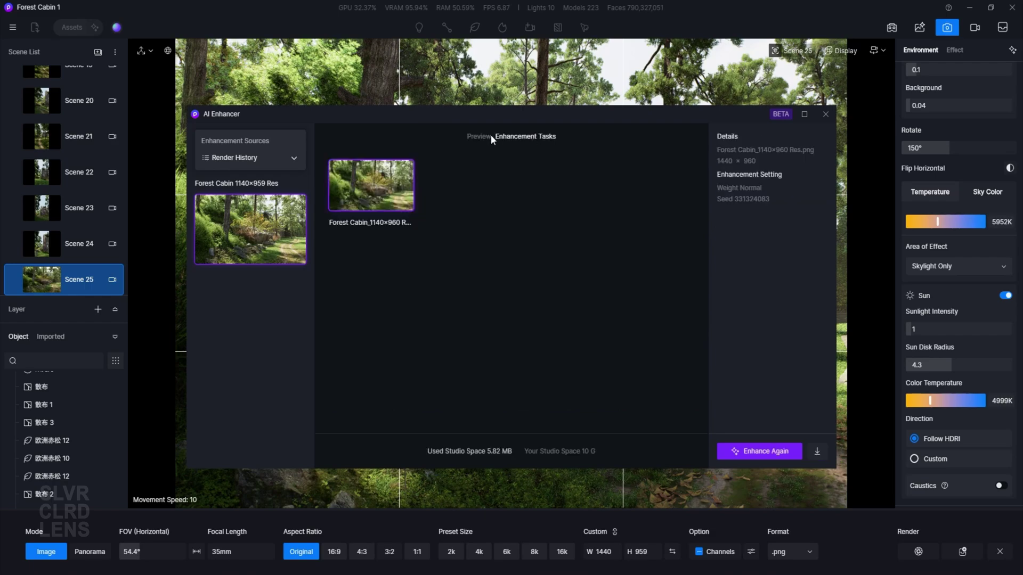
{"action": "left_click", "coordinate": [477, 137]}
{"action": "left_click", "coordinate": [516, 138]}
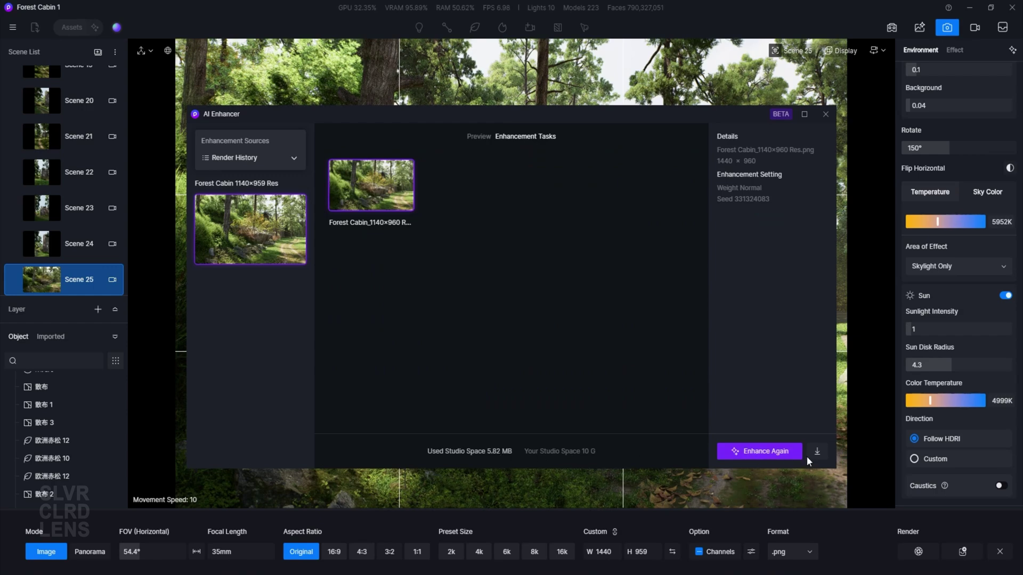
{"action": "left_click", "coordinate": [479, 138]}
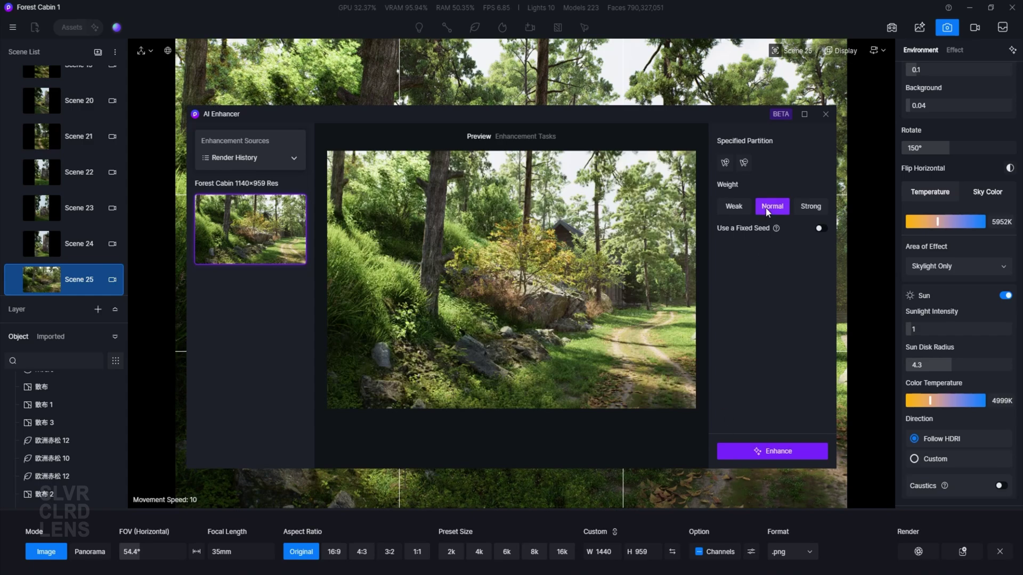
Enhance the whole forest cabin render at Normal weight and compare the result with the original.
{"action": "left_click", "coordinate": [778, 453]}
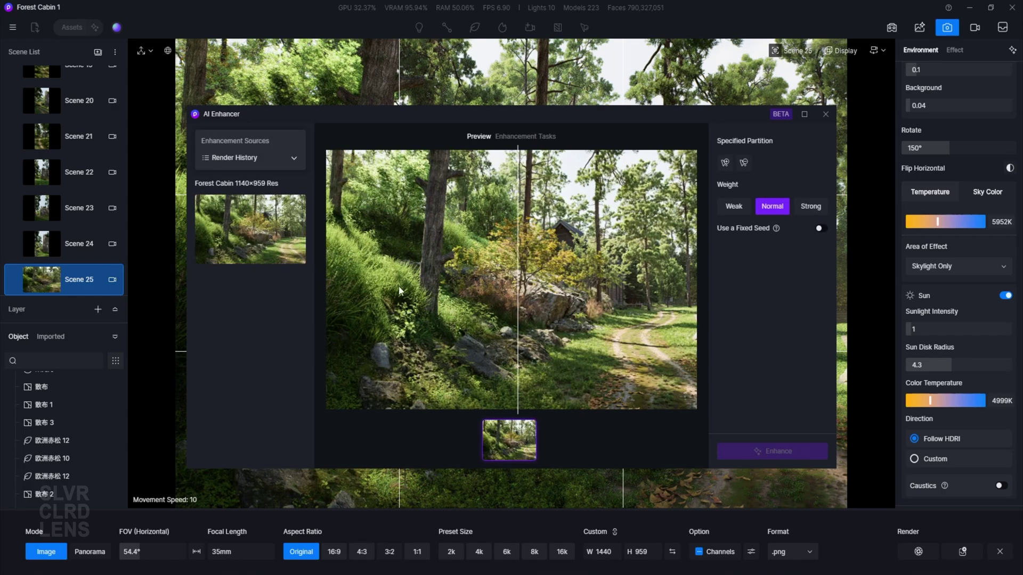
{"action": "left_click_drag", "start_coordinate": [521, 370], "coordinate": [698, 266]}
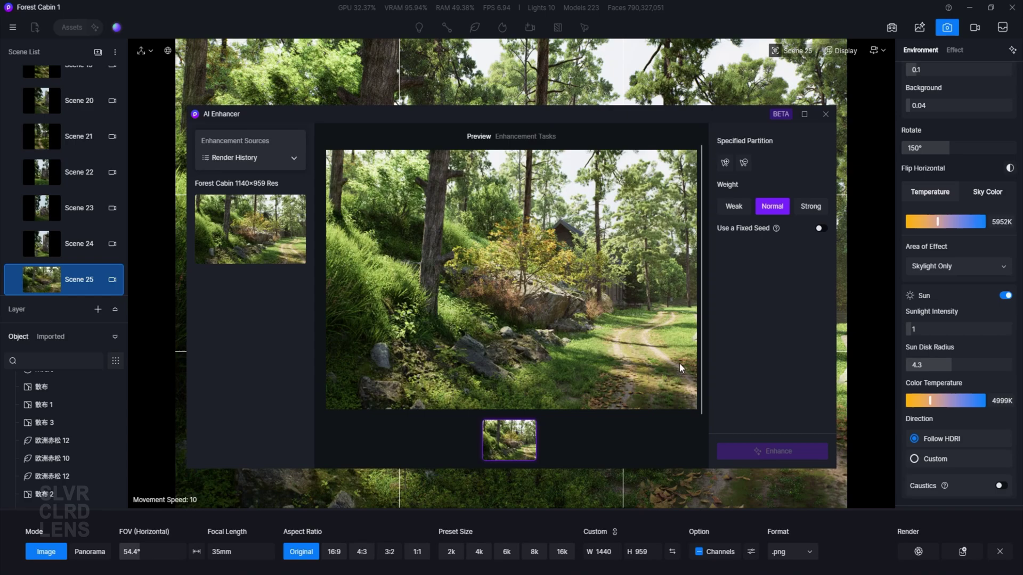
{"action": "left_click_drag", "start_coordinate": [681, 367], "coordinate": [520, 364]}
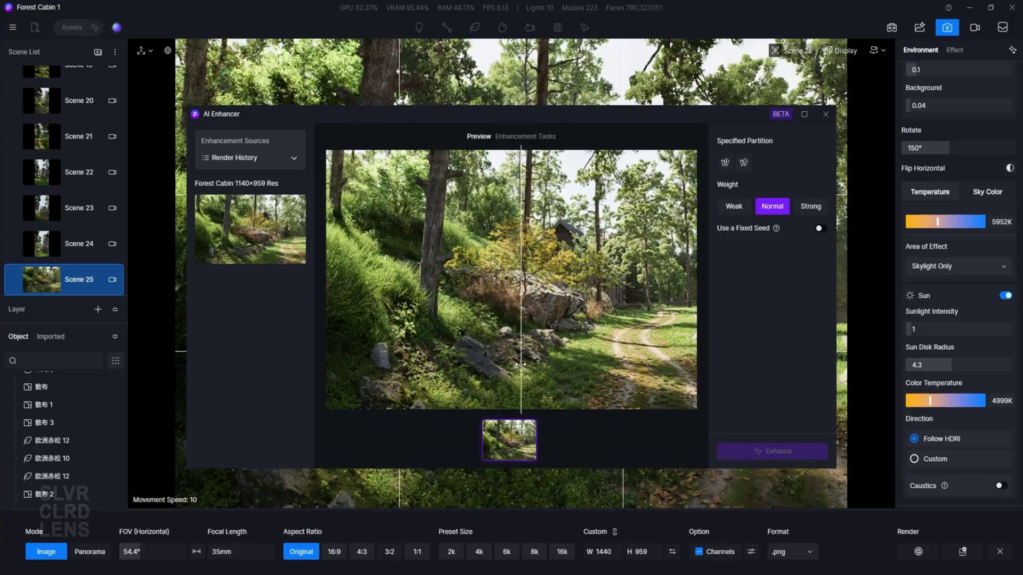
Enhance only the rocky foreground slope as a specified partition at Strong weight and compare it with the original.
{"action": "left_click", "coordinate": [725, 162]}
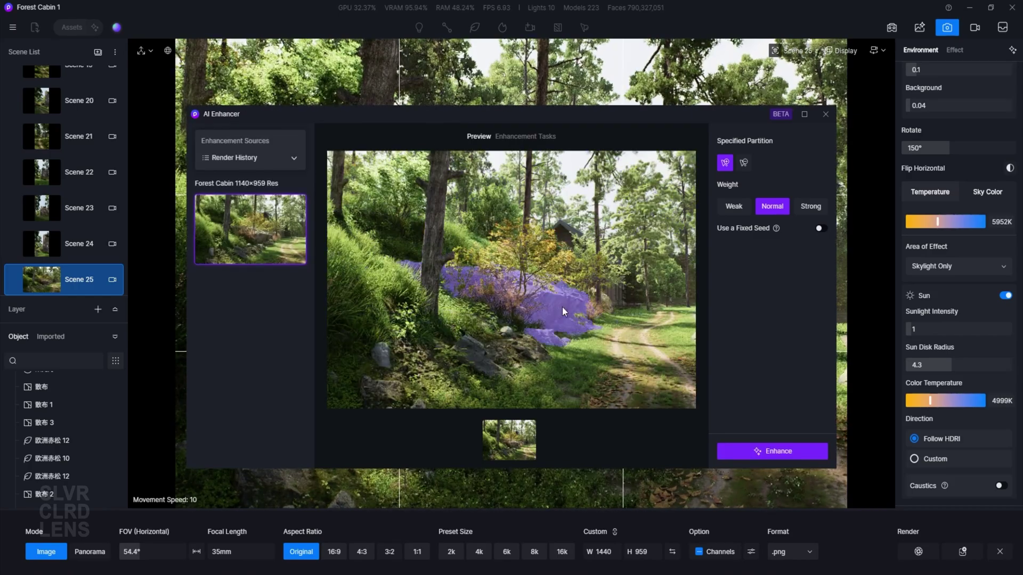
{"action": "left_click", "coordinate": [382, 391]}
{"action": "left_click", "coordinate": [783, 451]}
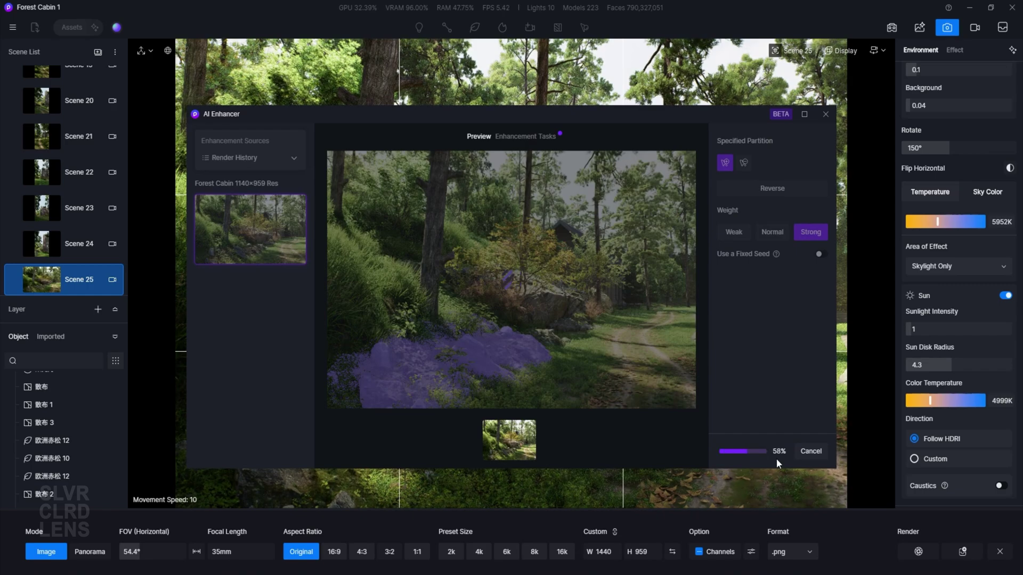
{"action": "left_click_drag", "start_coordinate": [535, 381], "coordinate": [705, 368]}
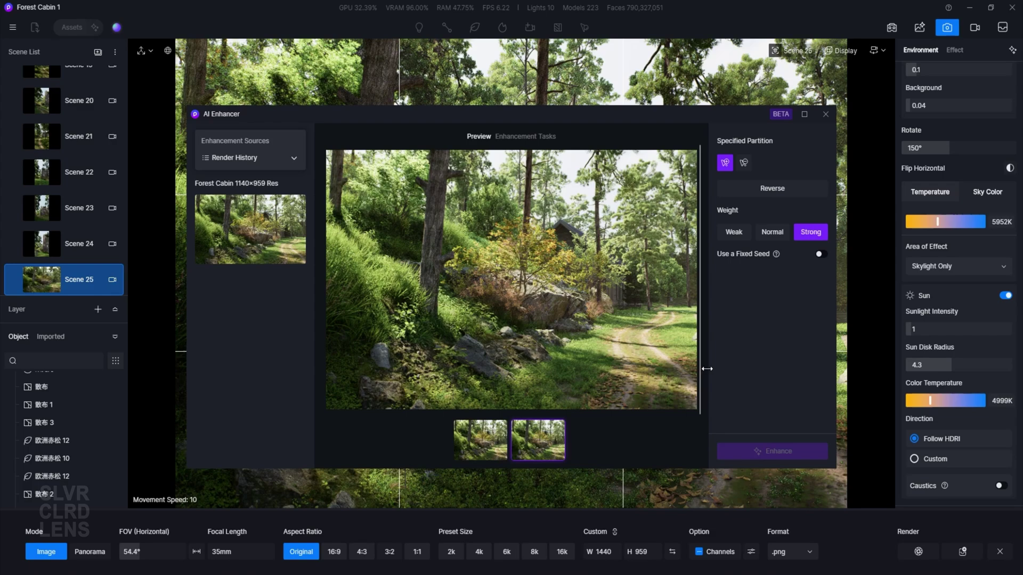
Select all four images in the enhancement tasks and delete them.
{"action": "left_click", "coordinate": [525, 136]}
{"action": "left_click", "coordinate": [464, 186]}
{"action": "left_click", "coordinate": [556, 190], "text": "ctrl"}
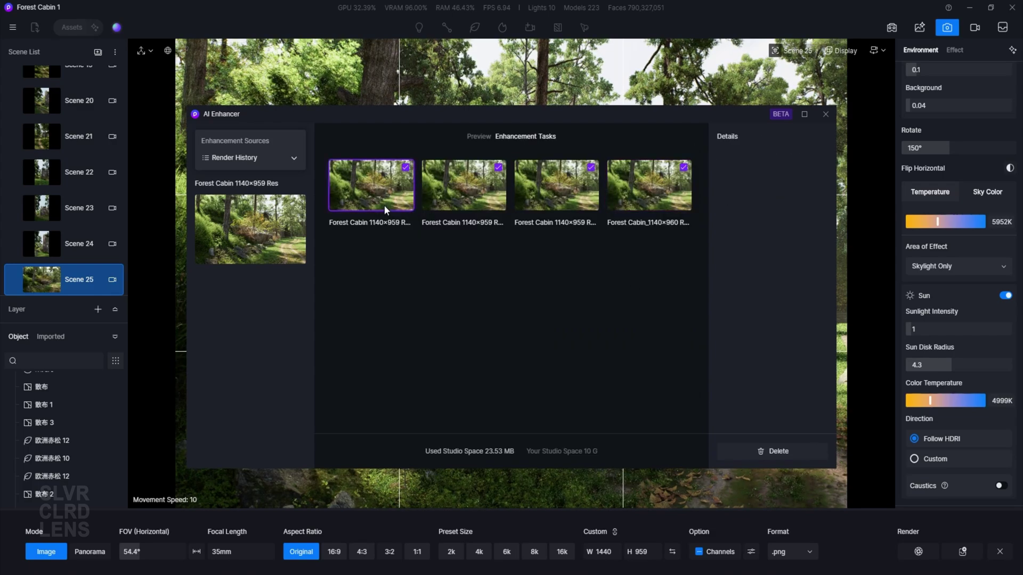
{"action": "left_click", "coordinate": [684, 172]}
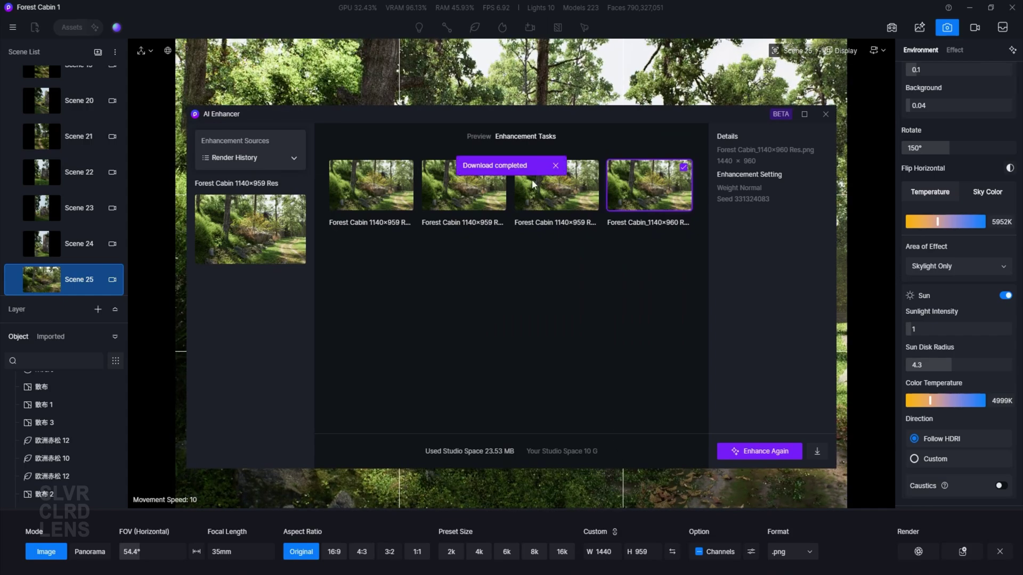
{"action": "left_click", "coordinate": [559, 176], "text": "ctrl"}
{"action": "left_click", "coordinate": [468, 181], "text": "ctrl"}
{"action": "left_click", "coordinate": [388, 182], "text": "ctrl"}
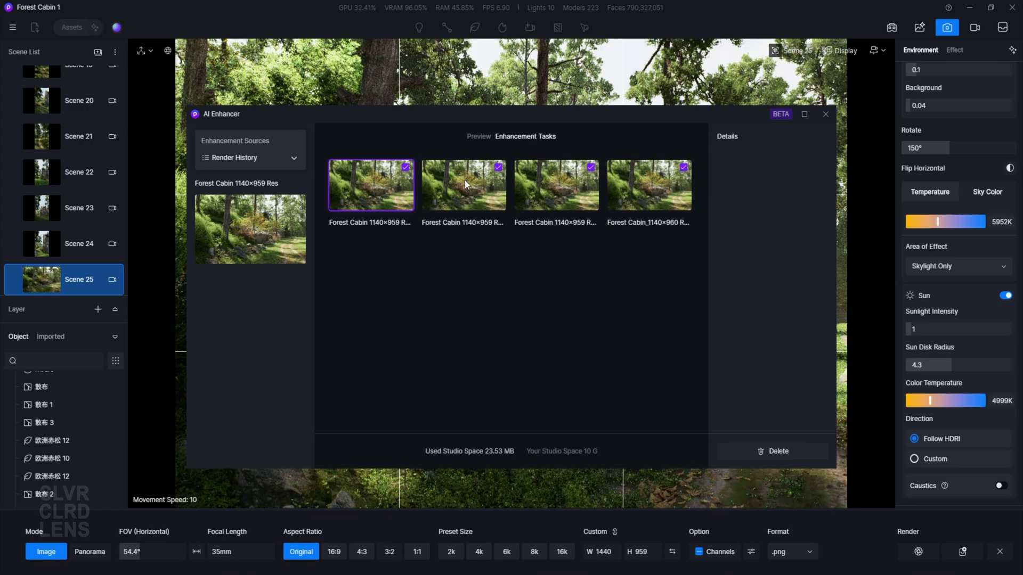
{"action": "left_click", "coordinate": [778, 450]}
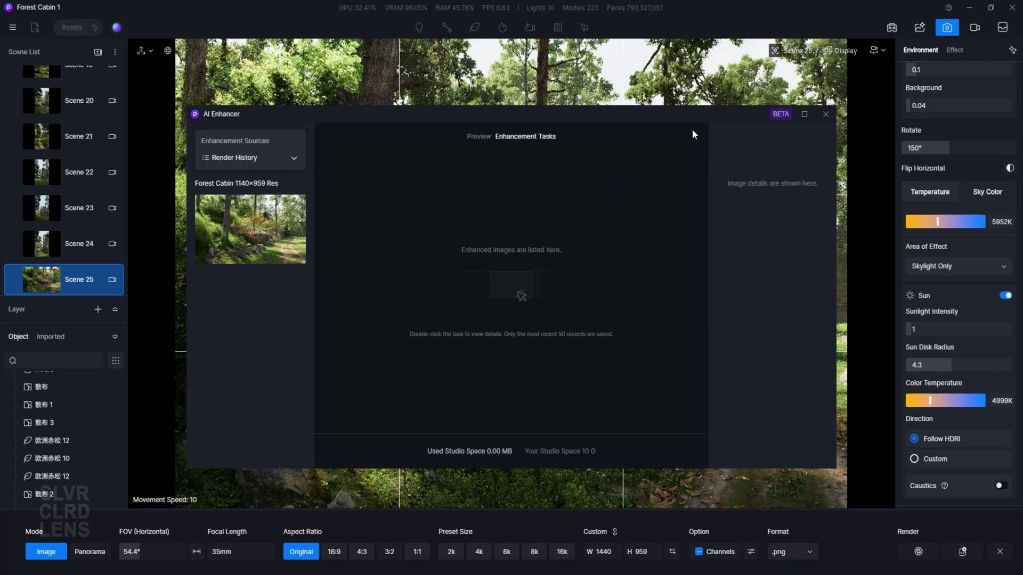
Show the render history images available as enhancement sources.
{"action": "left_click", "coordinate": [274, 156]}
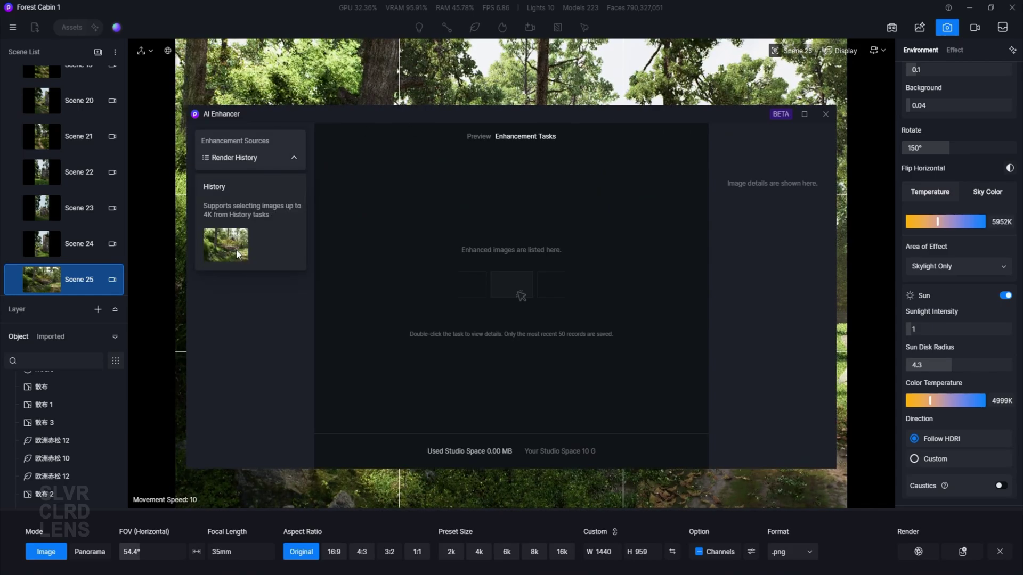